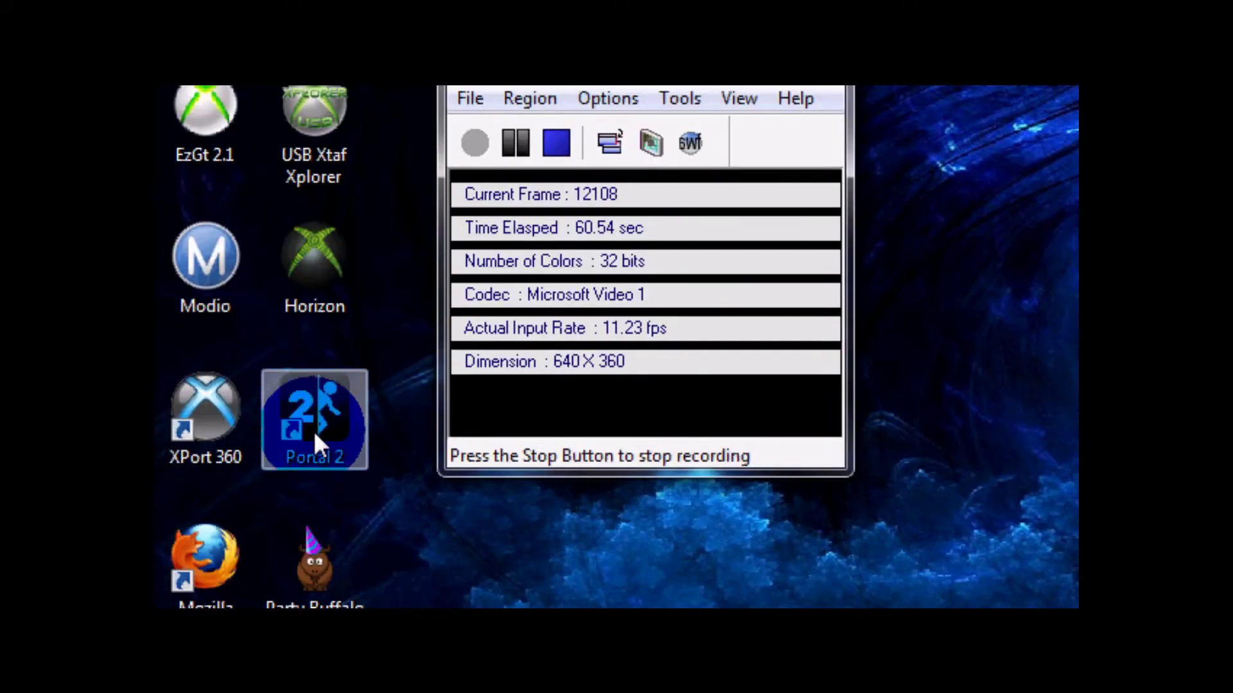
# - Open XPort 360, load the 60.01 GB Xbox 360 hard disk drive and reposition the program window
pyautogui.click(218, 421)
pyautogui.doubleClick(218, 421)
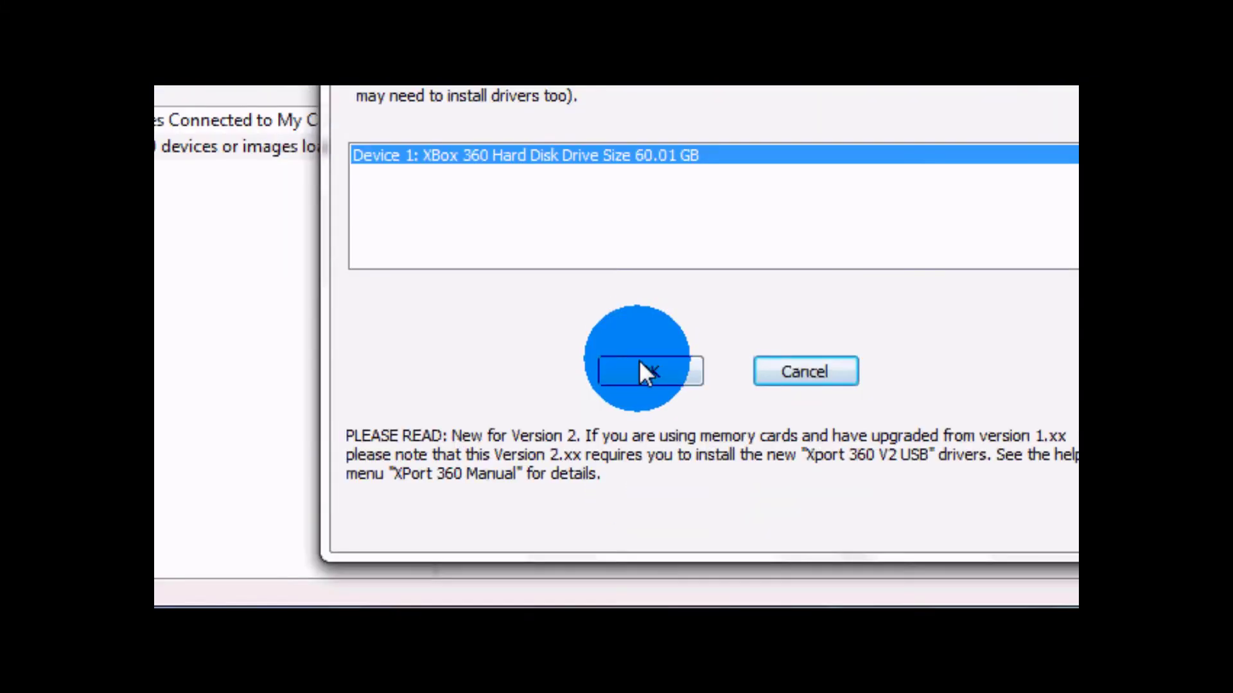
pyautogui.click(650, 498)
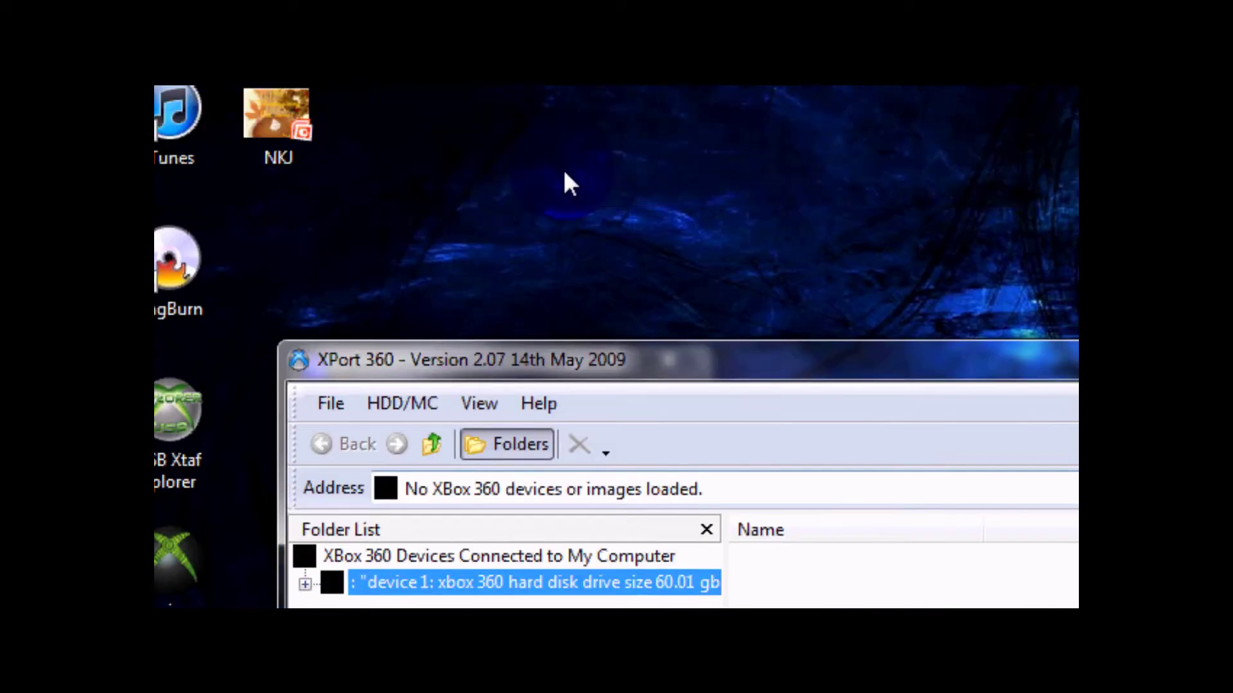
pyautogui.click(533, 585)
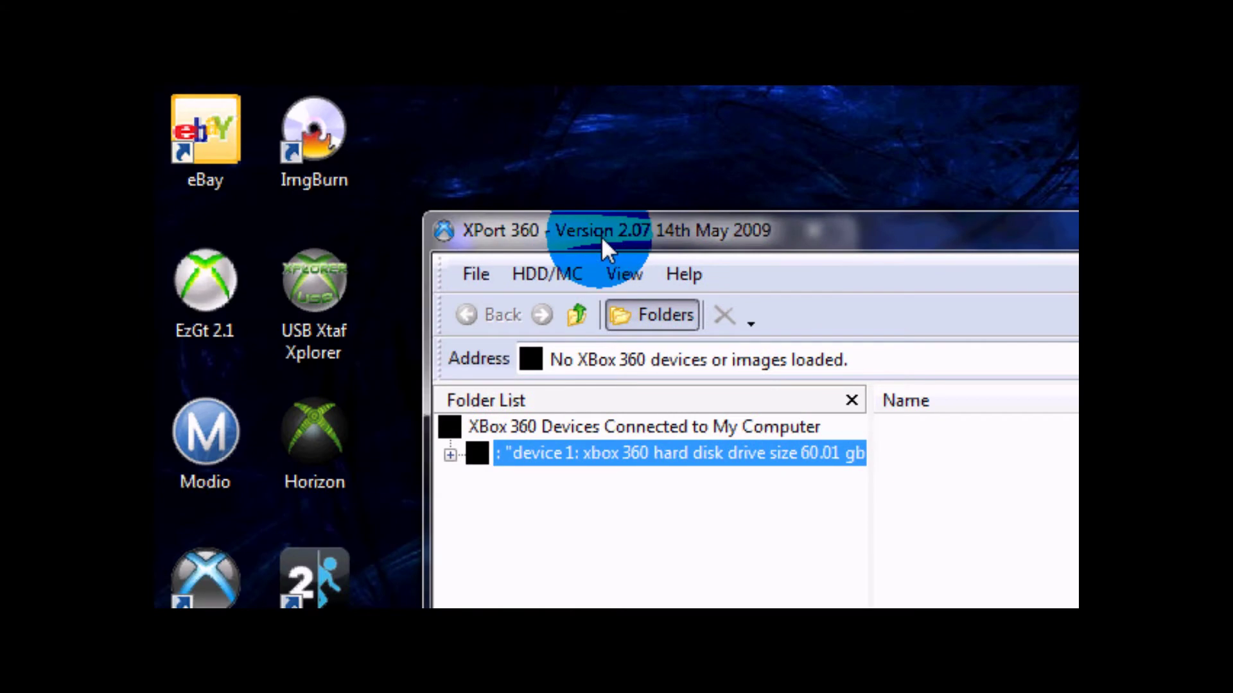
pyautogui.moveTo(602, 239); pyautogui.dragTo(841, 78)
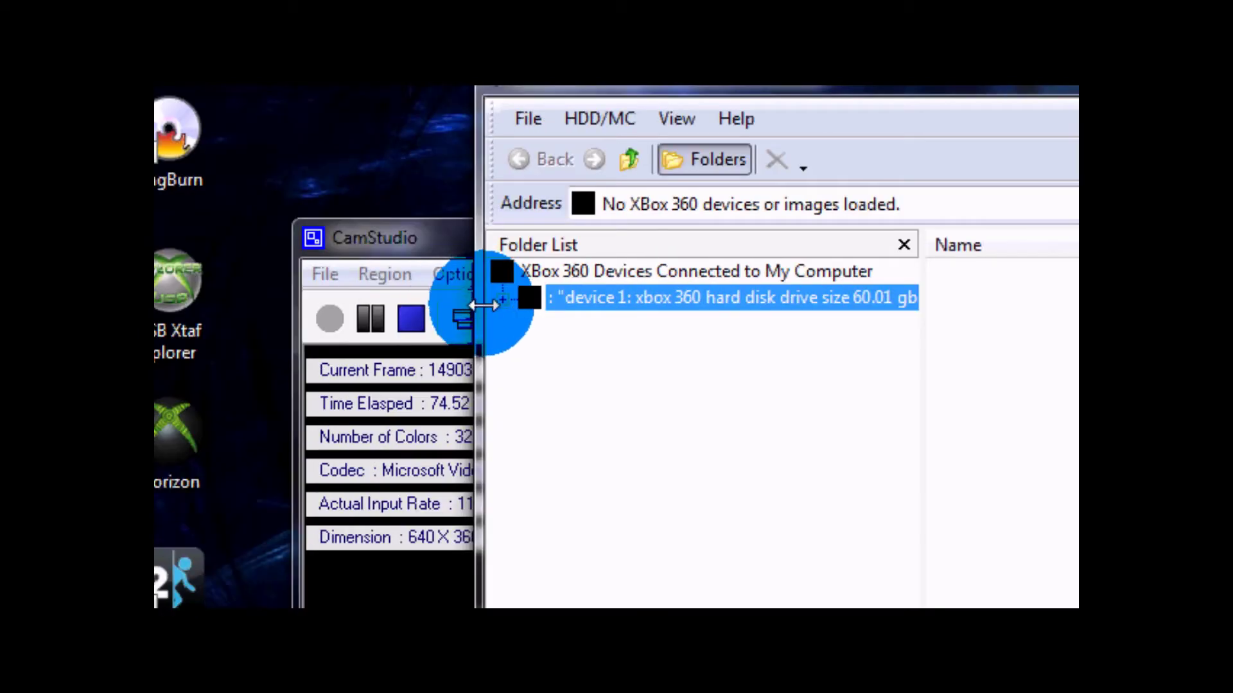
# - Browse the hard drive to Partition 3's Content folder and open the last profile folder in it
pyautogui.click(502, 298)
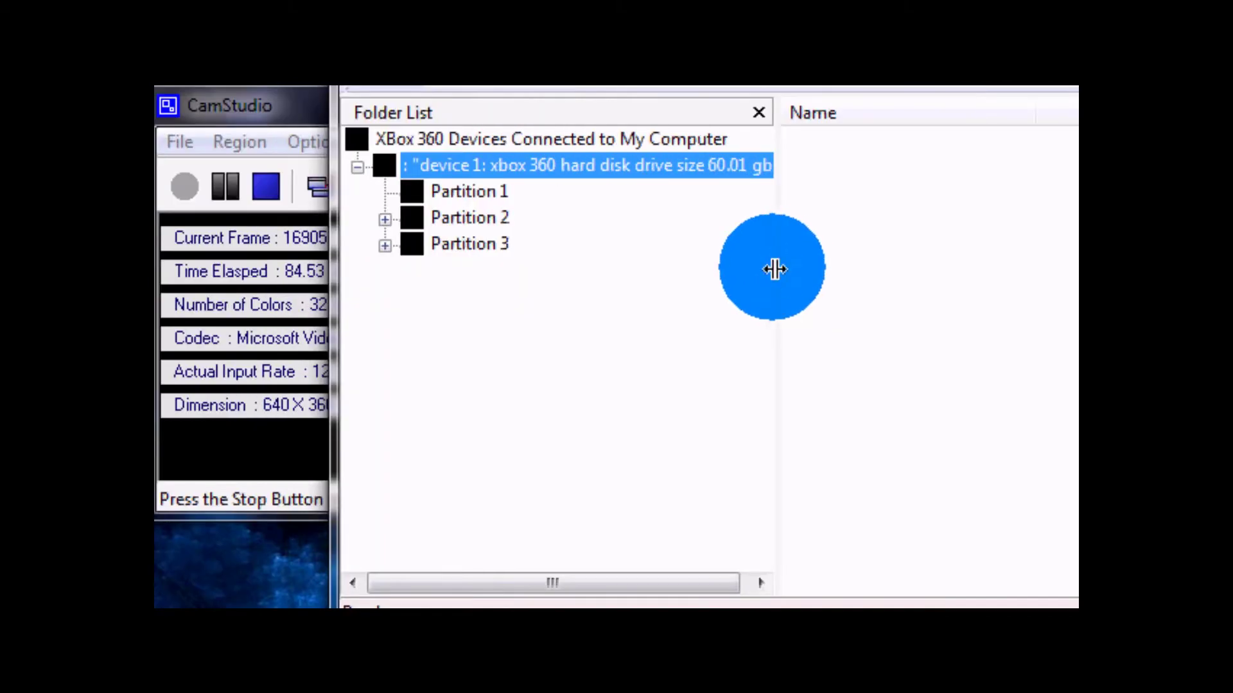
pyautogui.click(493, 246)
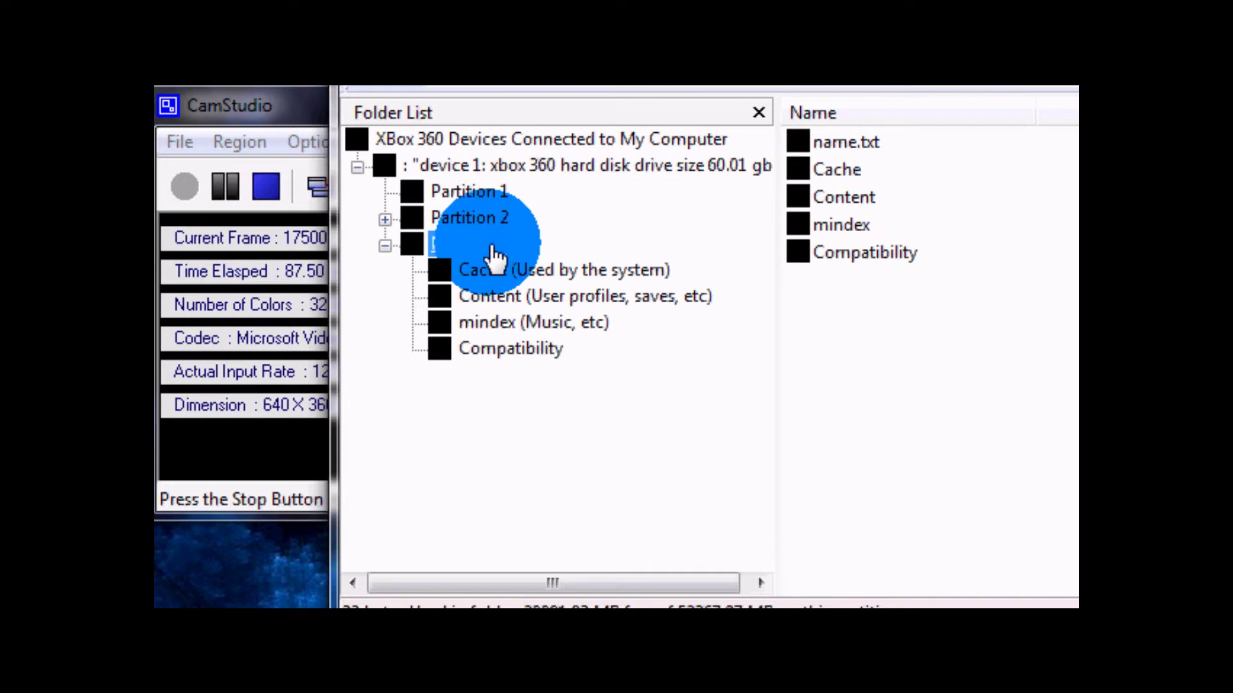
pyautogui.click(504, 299)
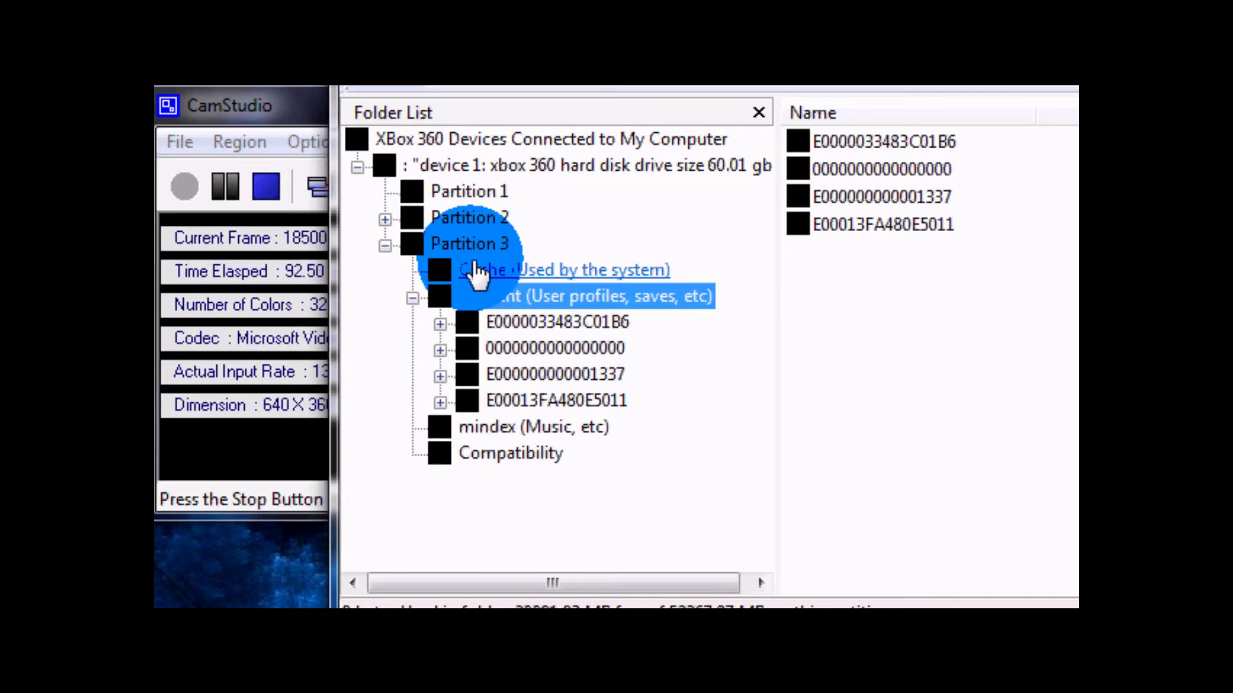
pyautogui.click(554, 401)
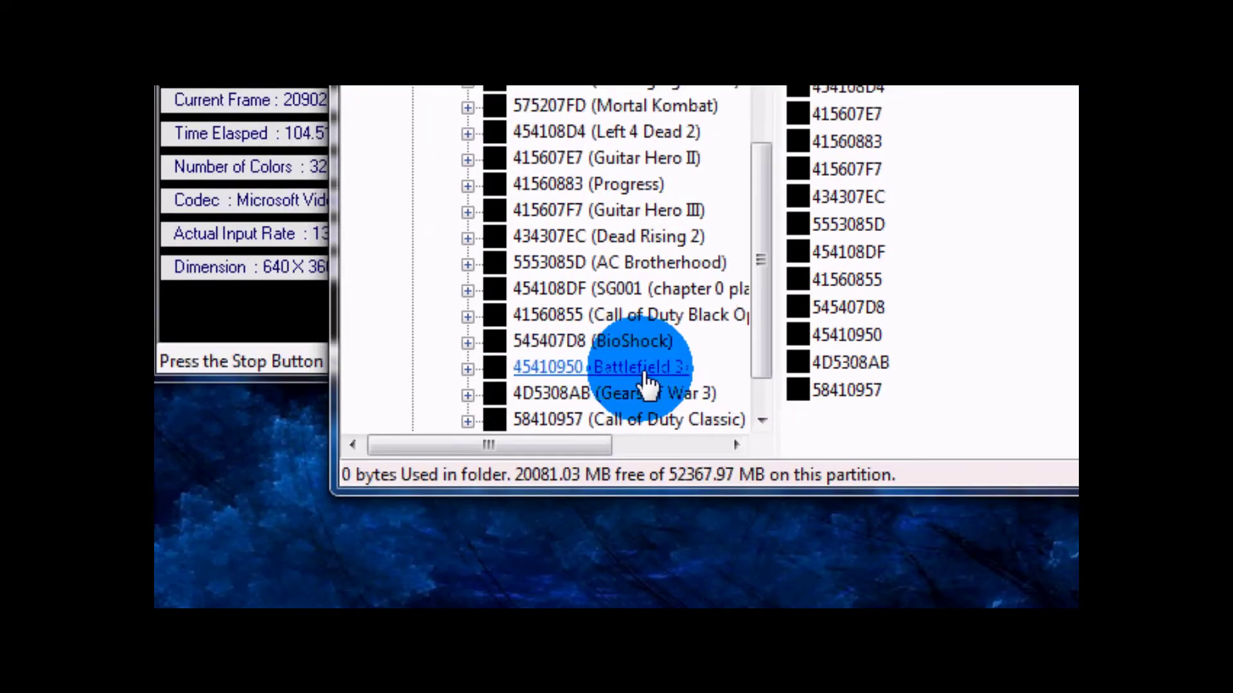
# - Copy the CoDSaves file from the Call of Duty Classic 00000001 folder to the desktop and close XPort 360
pyautogui.doubleClick(654, 419)
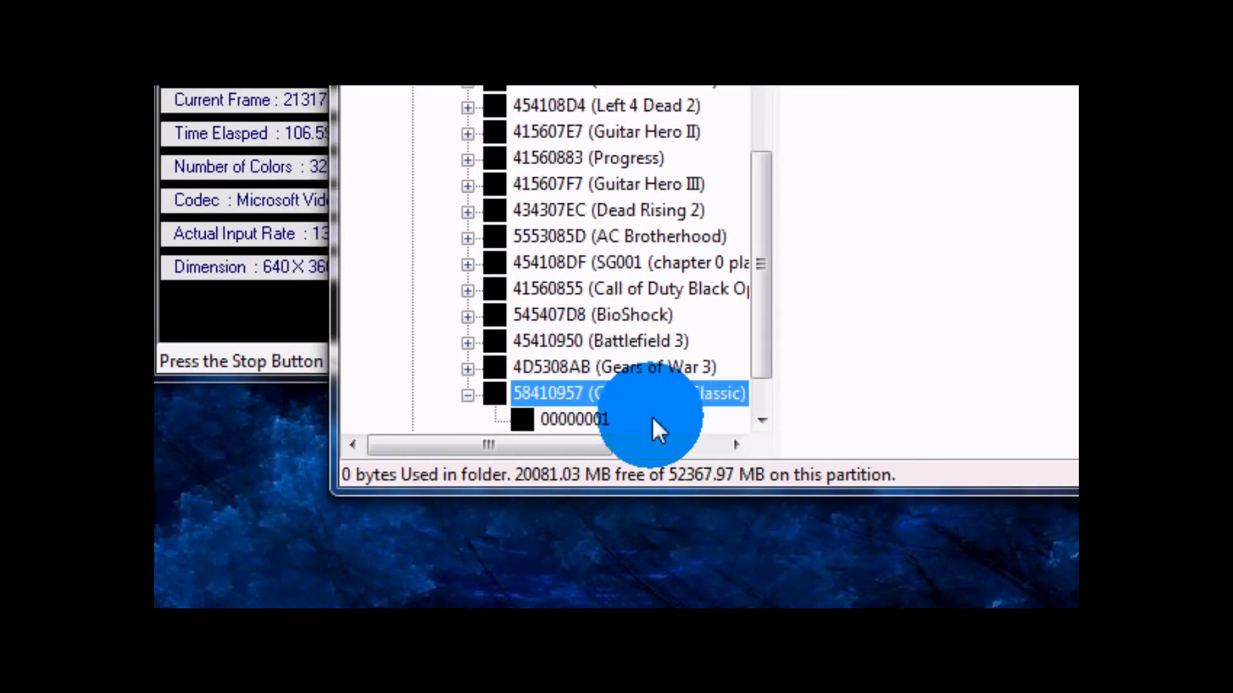
pyautogui.click(604, 423)
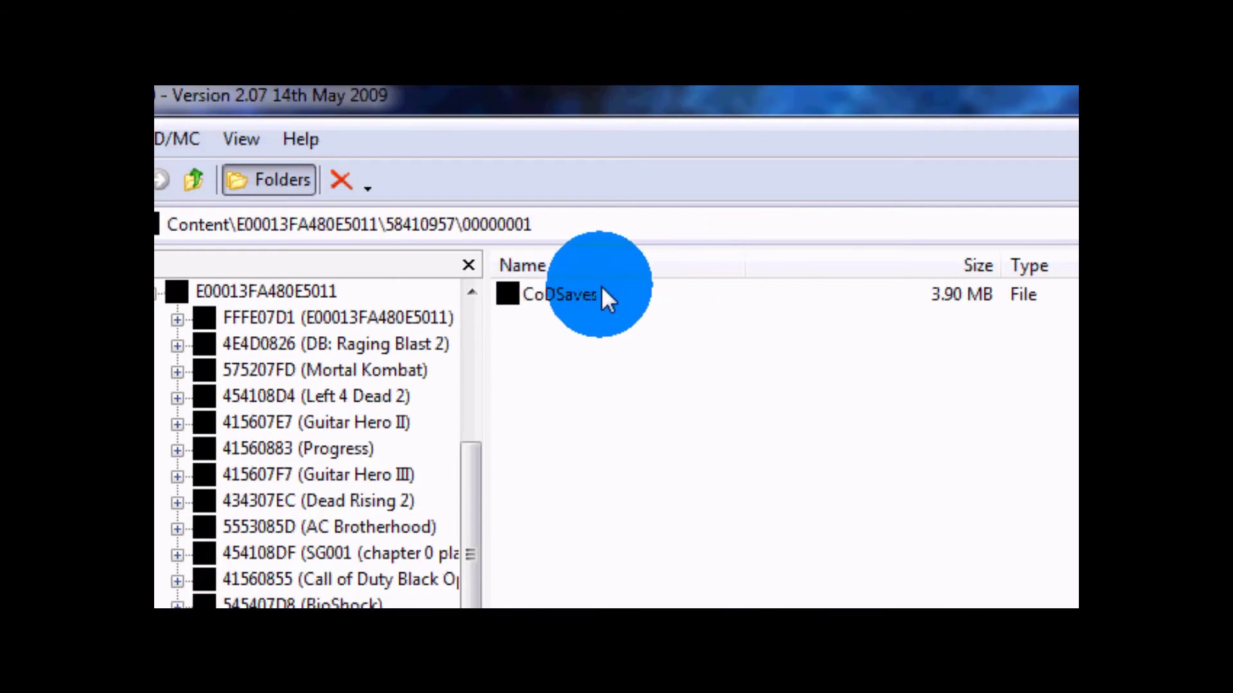
pyautogui.moveTo(577, 298); pyautogui.dragTo(703, 172)
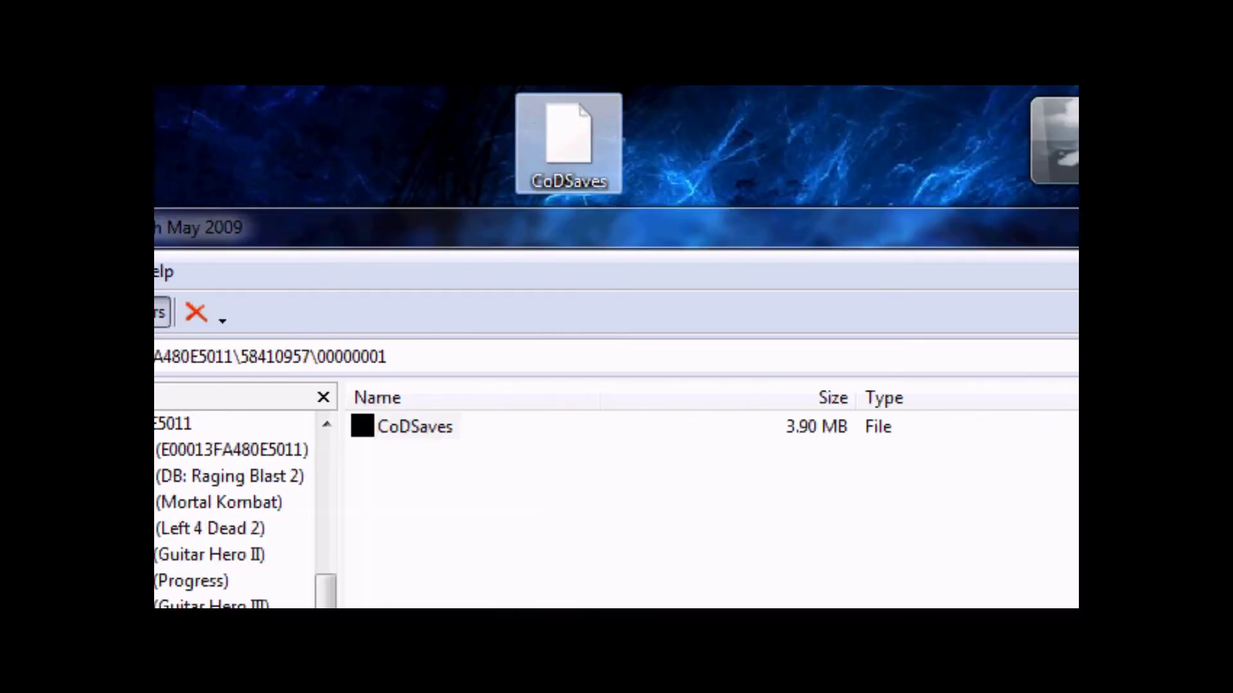
pyautogui.click(920, 221)
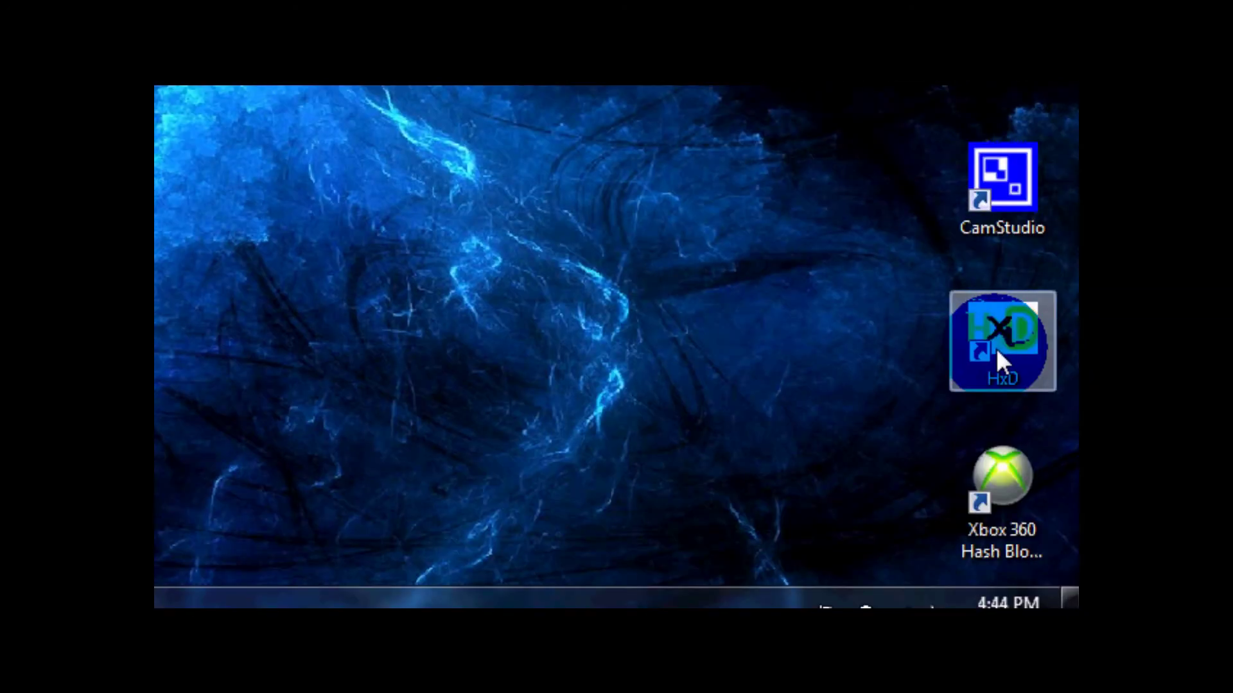
# - Launch HxD and open the CoDSaves file from the desktop in it
pyautogui.click(998, 491)
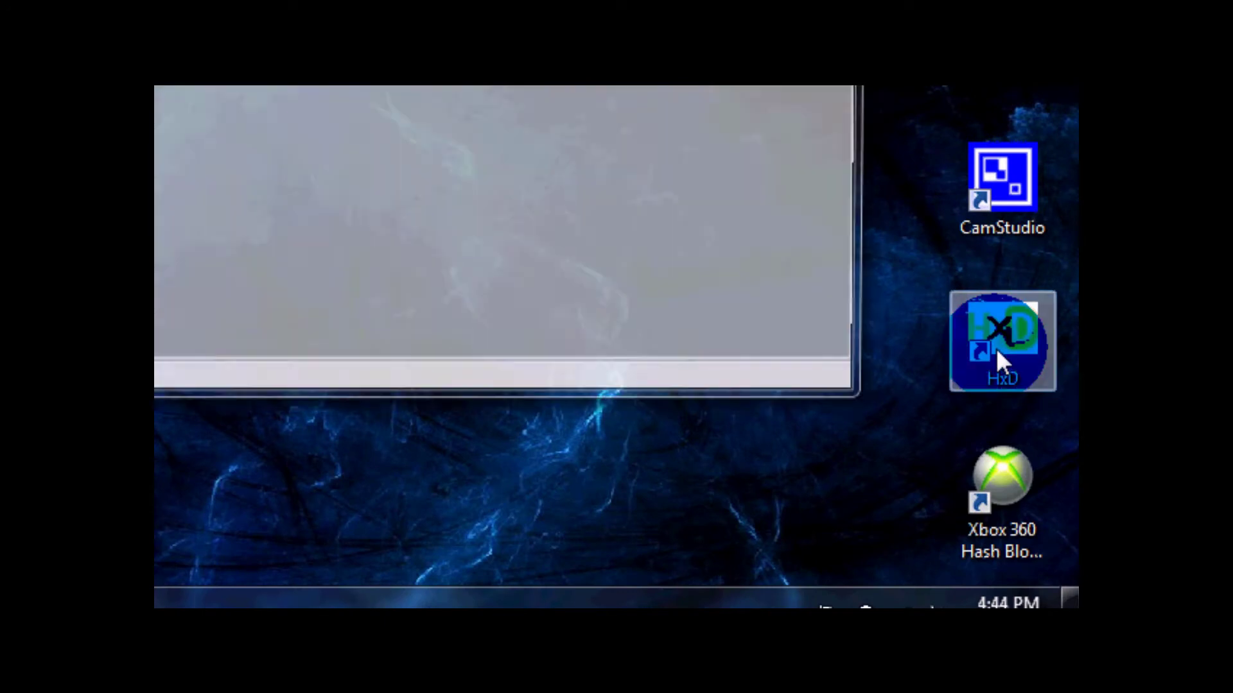
pyautogui.click(209, 197)
pyautogui.moveTo(212, 199); pyautogui.dragTo(369, 439)
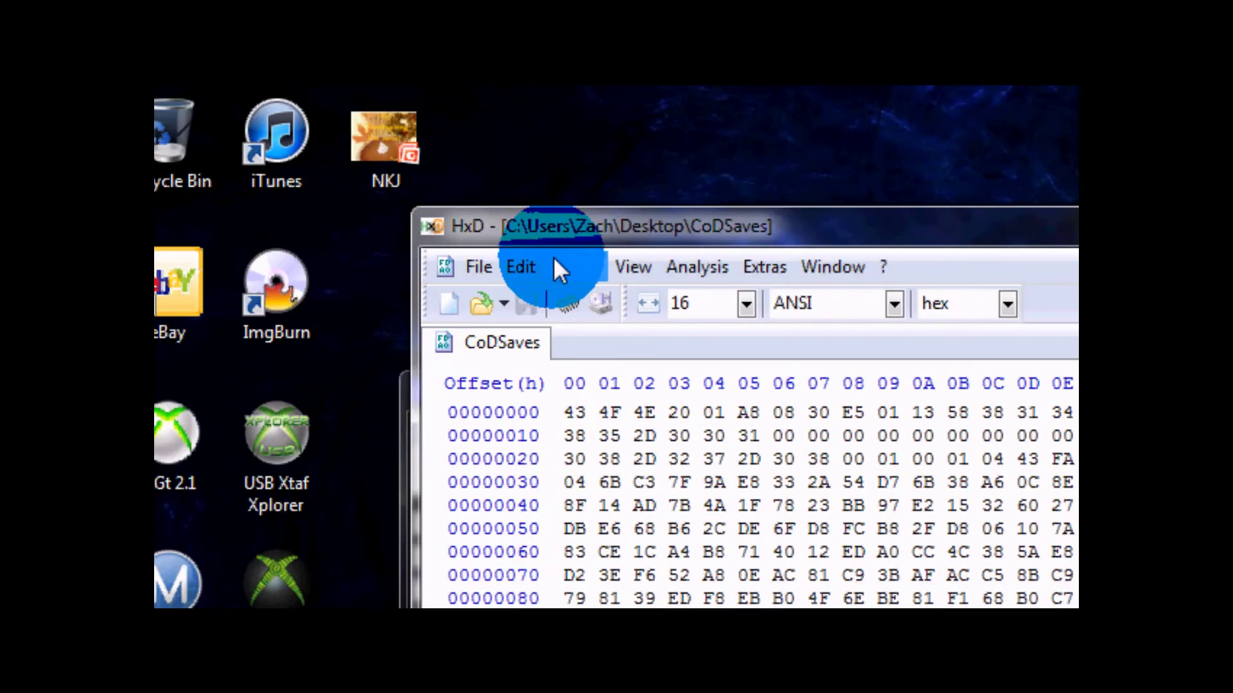
# - Search the CoDSaves file for the text string "heath"
pyautogui.click(562, 267)
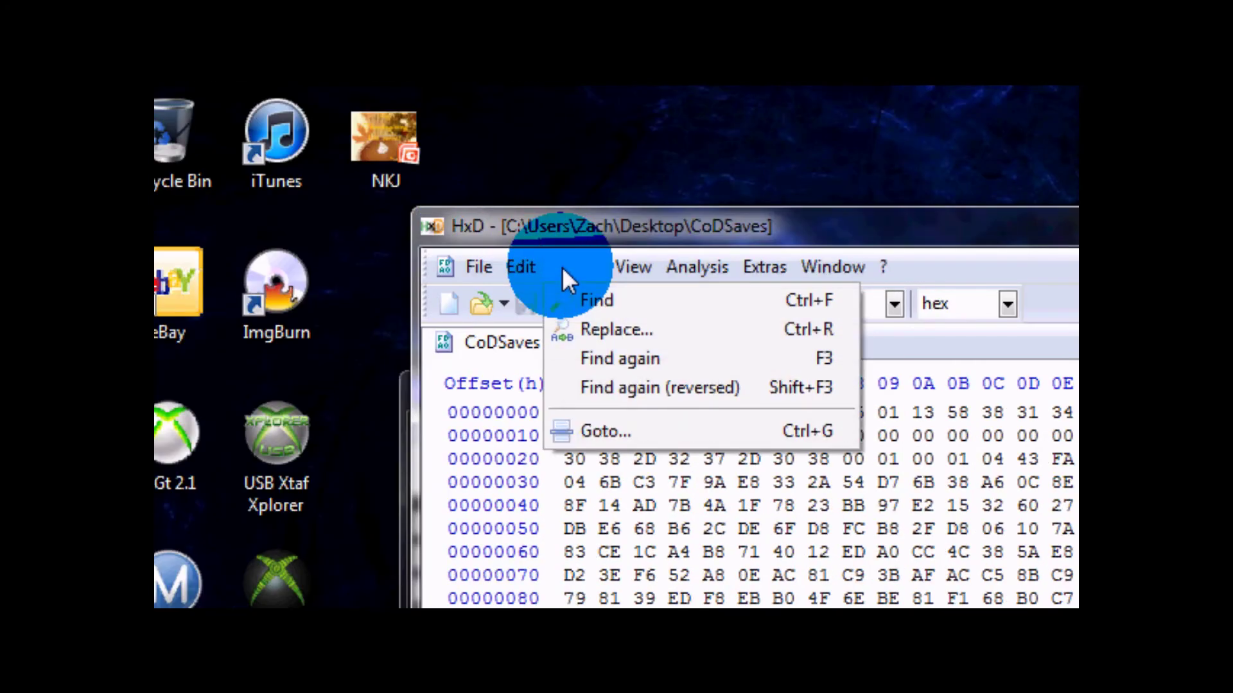
pyautogui.click(595, 299)
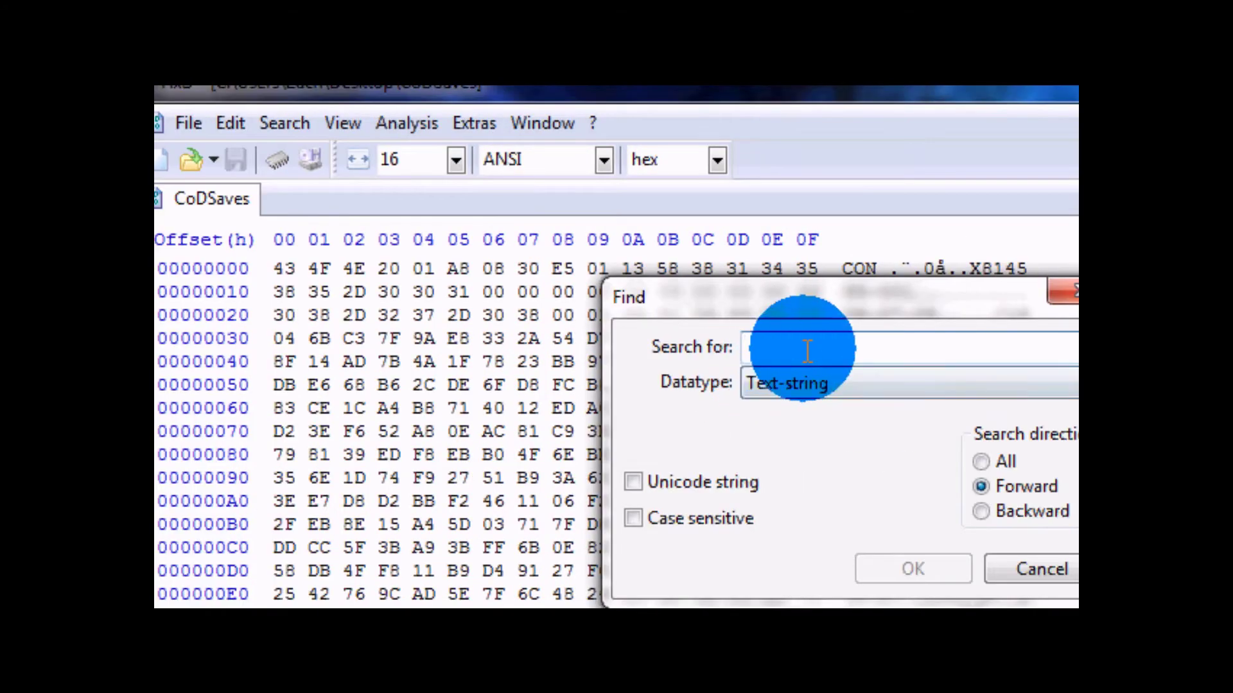
pyautogui.write('hea')
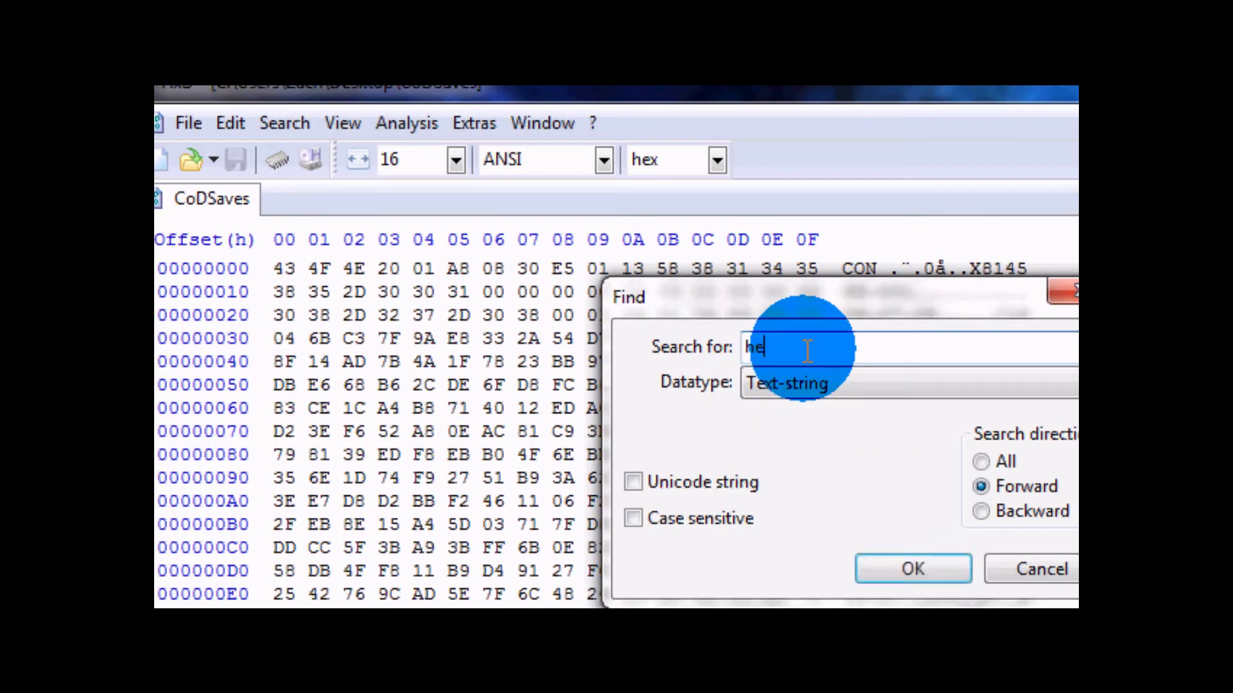
pyautogui.write('th')
pyautogui.press('Return')
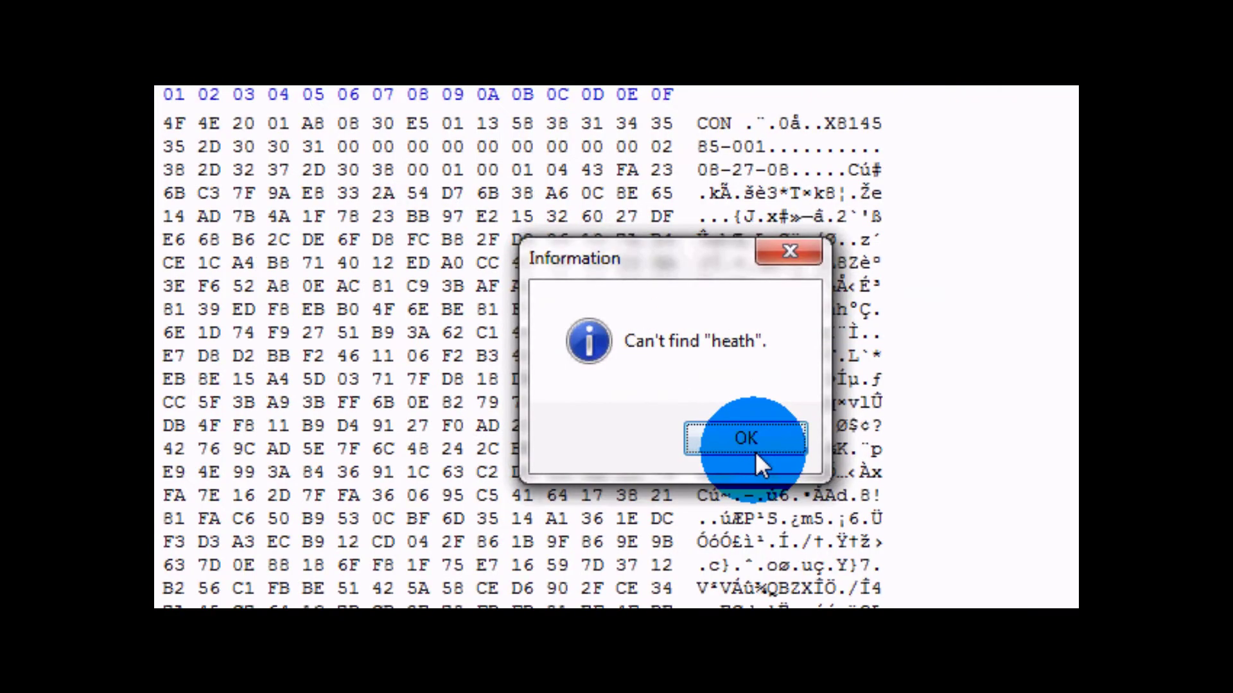
pyautogui.click(760, 441)
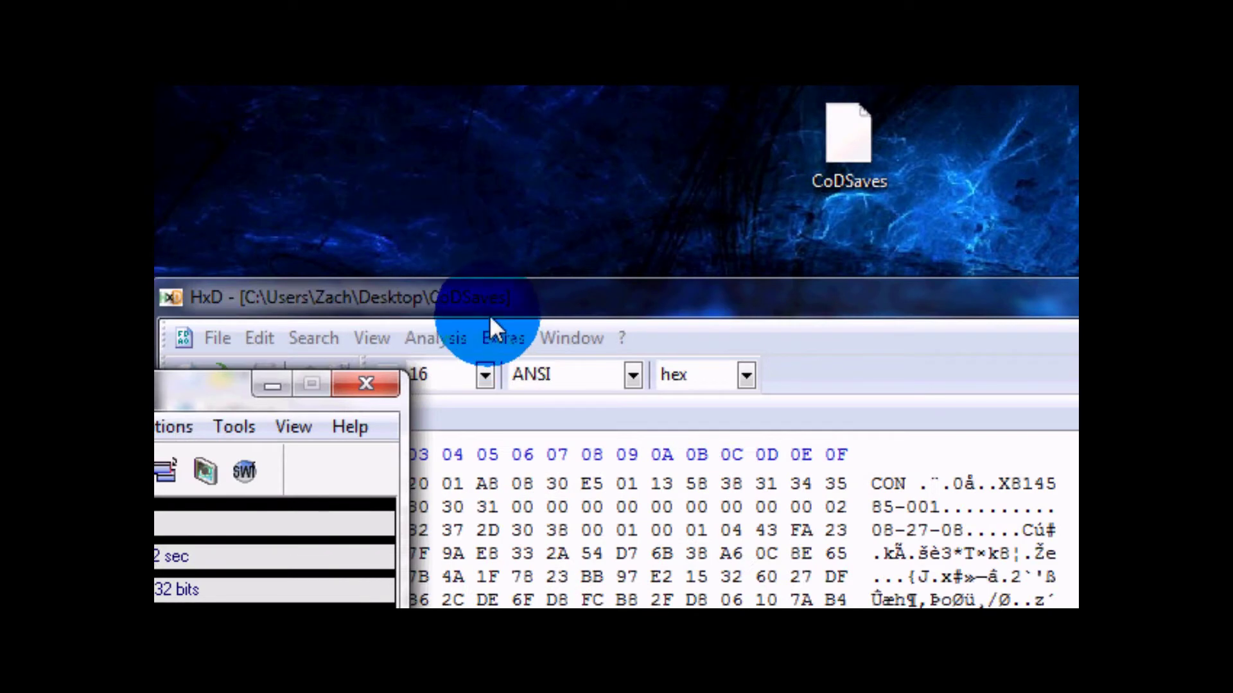
# - Search the CoDSaves file forward for the text string "health"
pyautogui.click(489, 314)
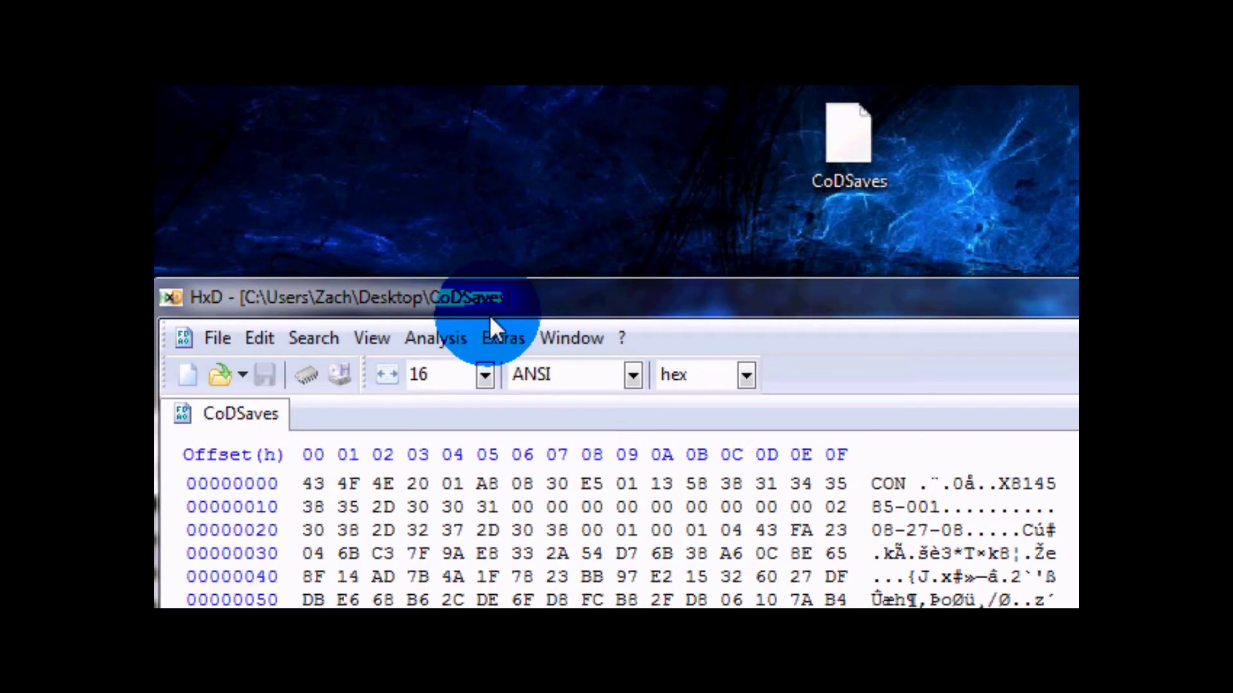
pyautogui.click(324, 330)
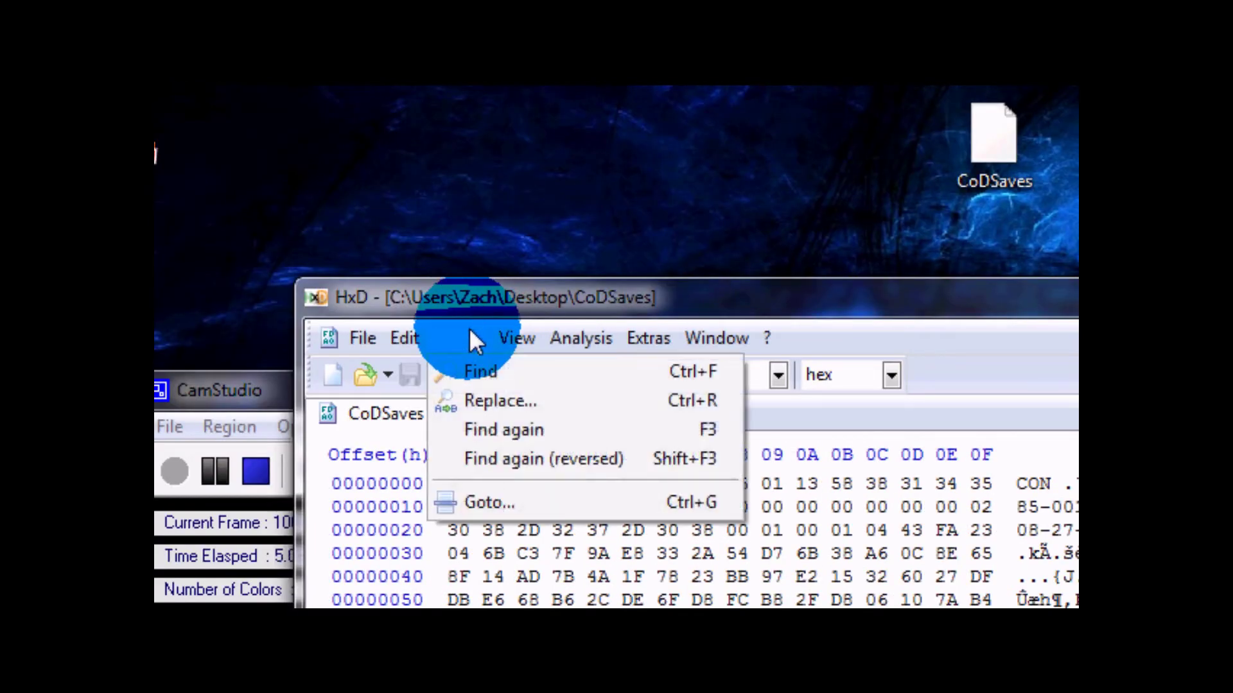
pyautogui.click(480, 371)
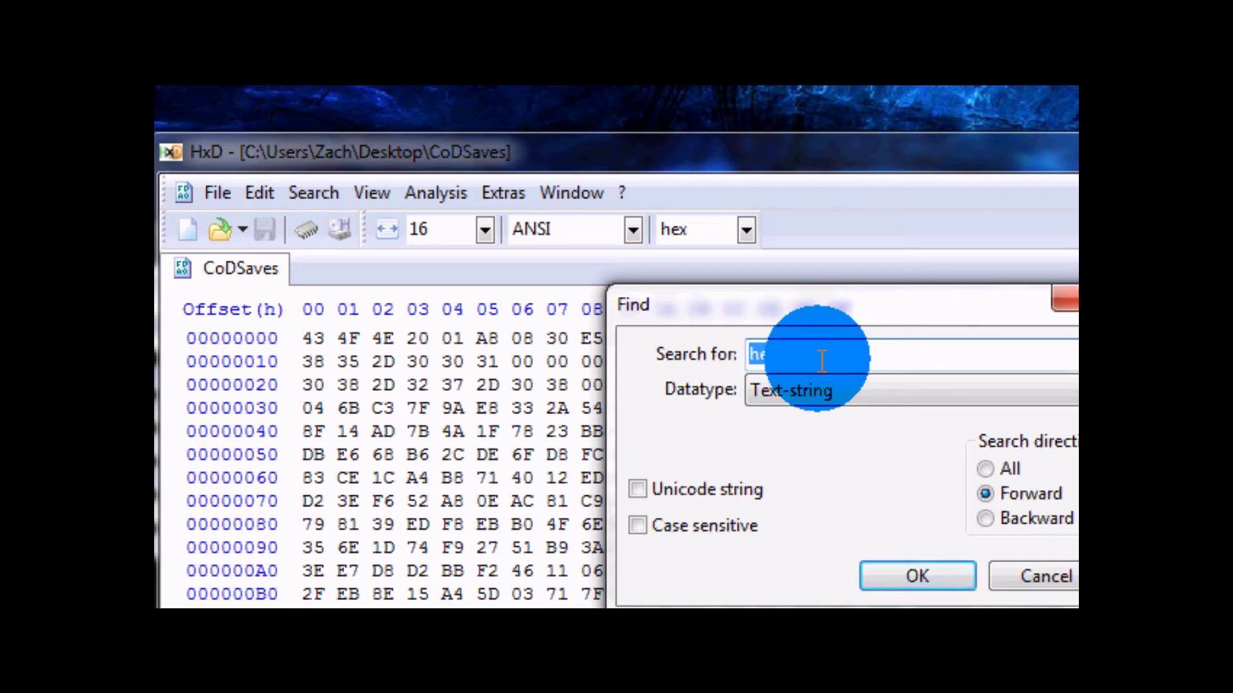
pyautogui.click(822, 361)
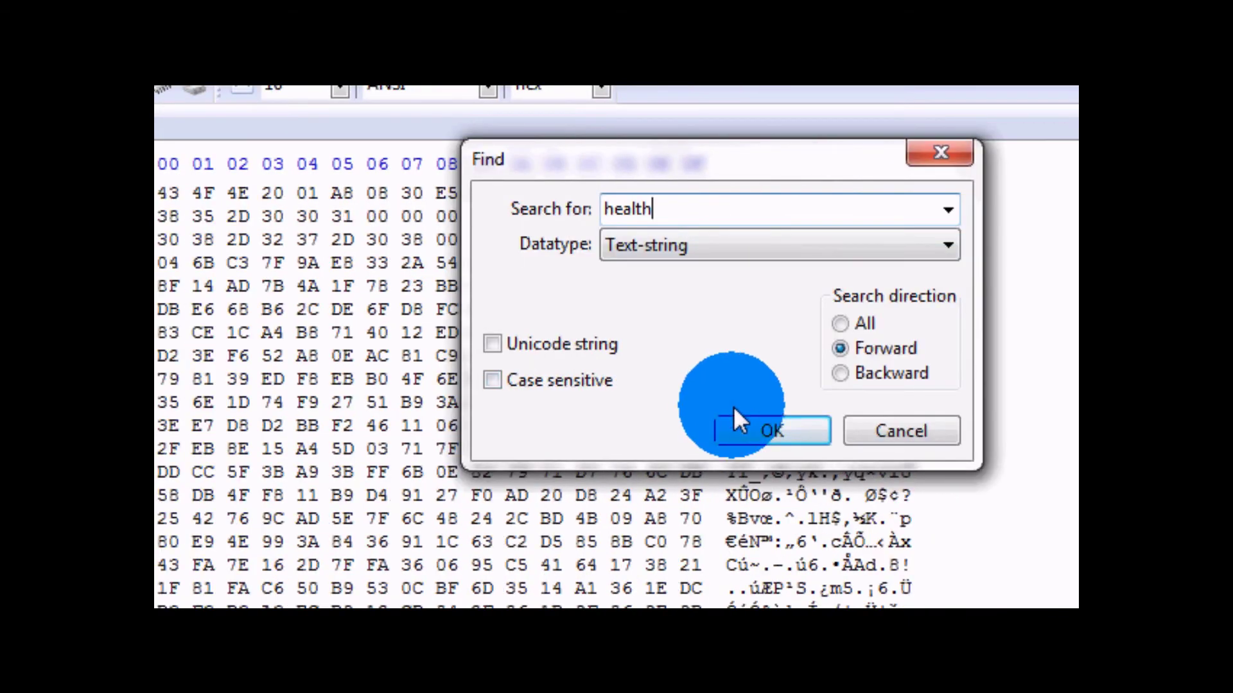
pyautogui.click(747, 426)
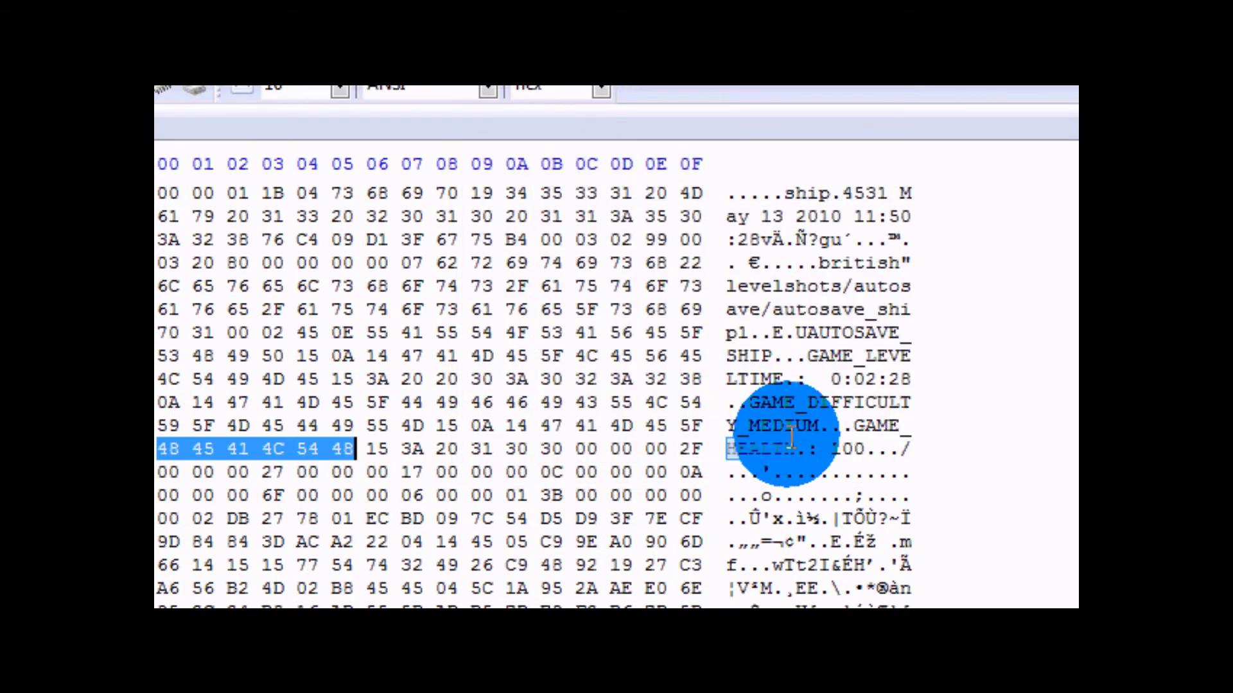
# - Replace the GAME_HEALTH value in the text column with 999
pyautogui.click(832, 448)
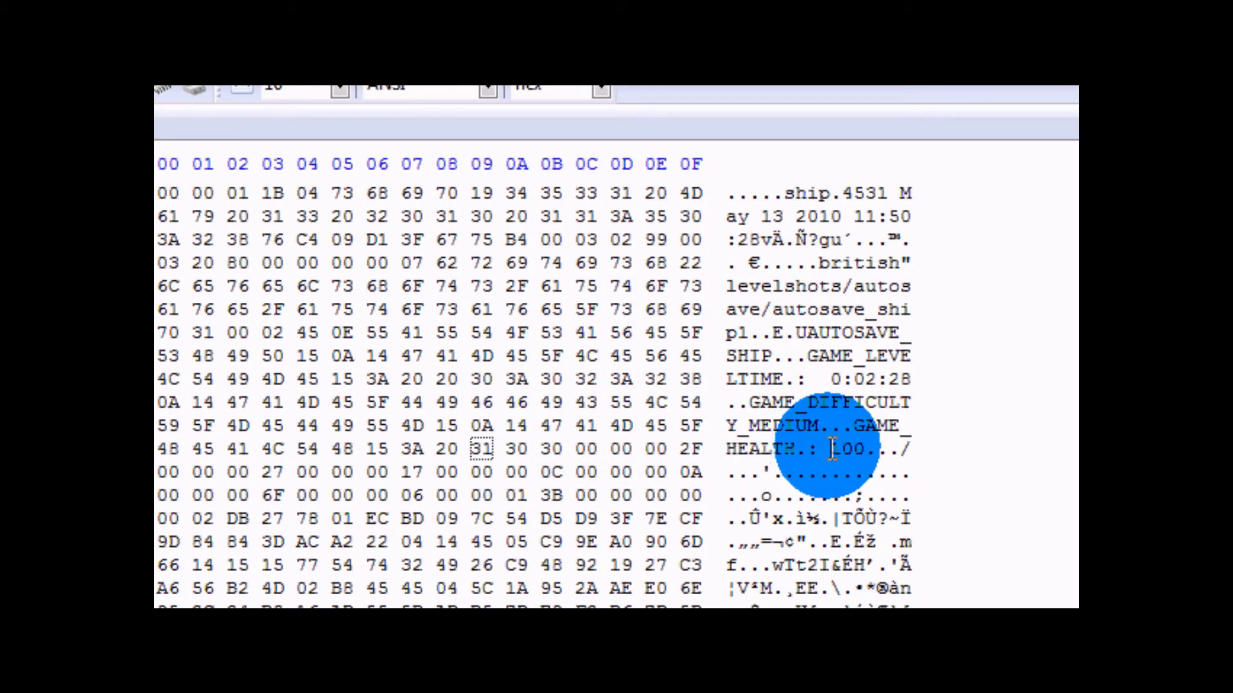
pyautogui.press('Right')
pyautogui.press('Right')
pyautogui.press('Right')
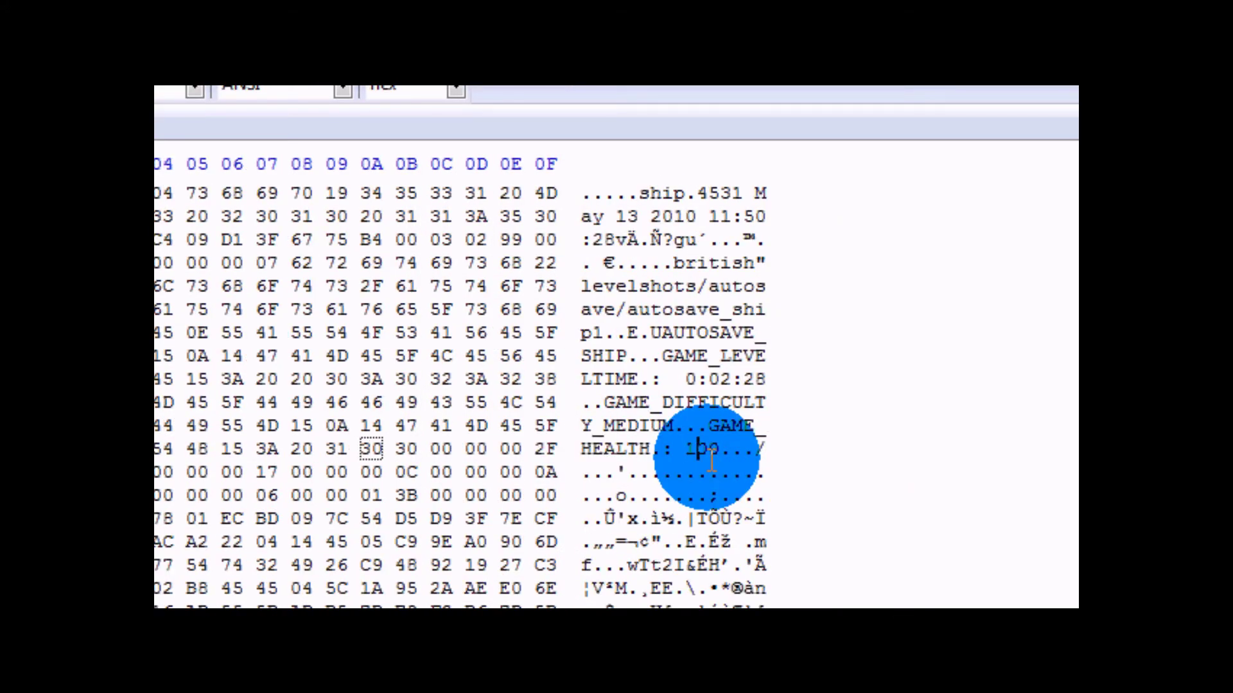
pyautogui.press('Down')
pyautogui.press('Up')
pyautogui.press('Left')
pyautogui.press('Left')
pyautogui.press('Right')
pyautogui.press('Right')
pyautogui.press('Left')
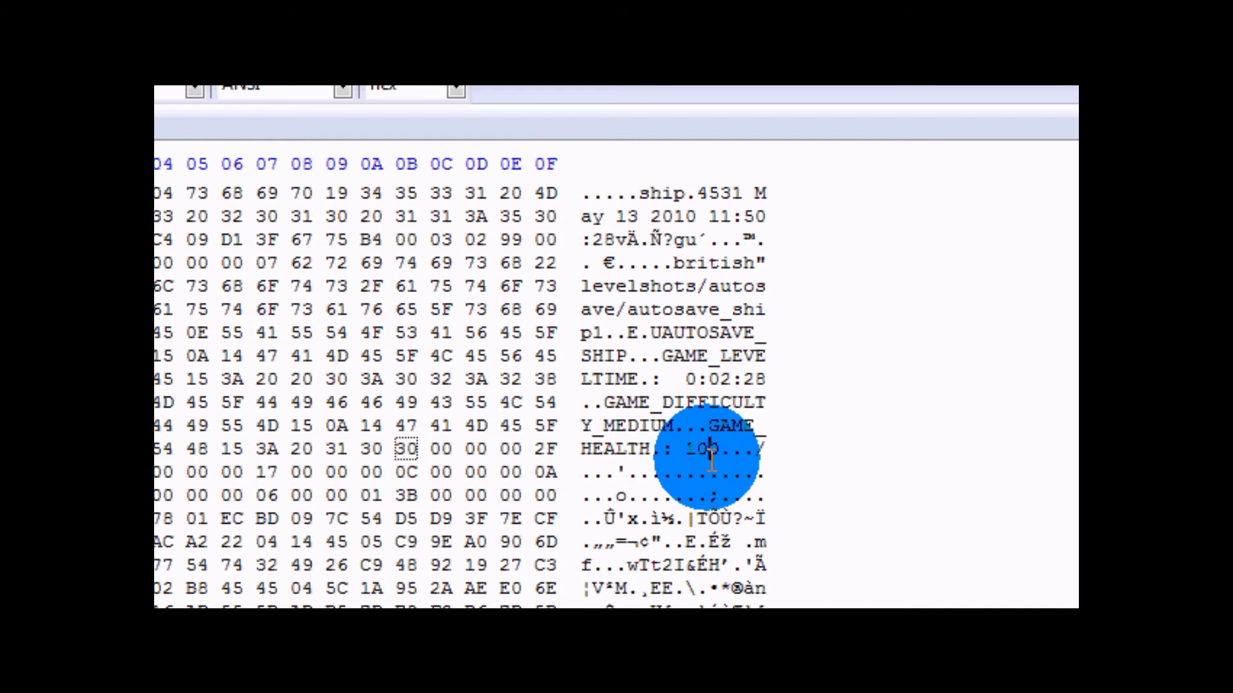
pyautogui.press('Down')
pyautogui.press('Up')
pyautogui.press('Right')
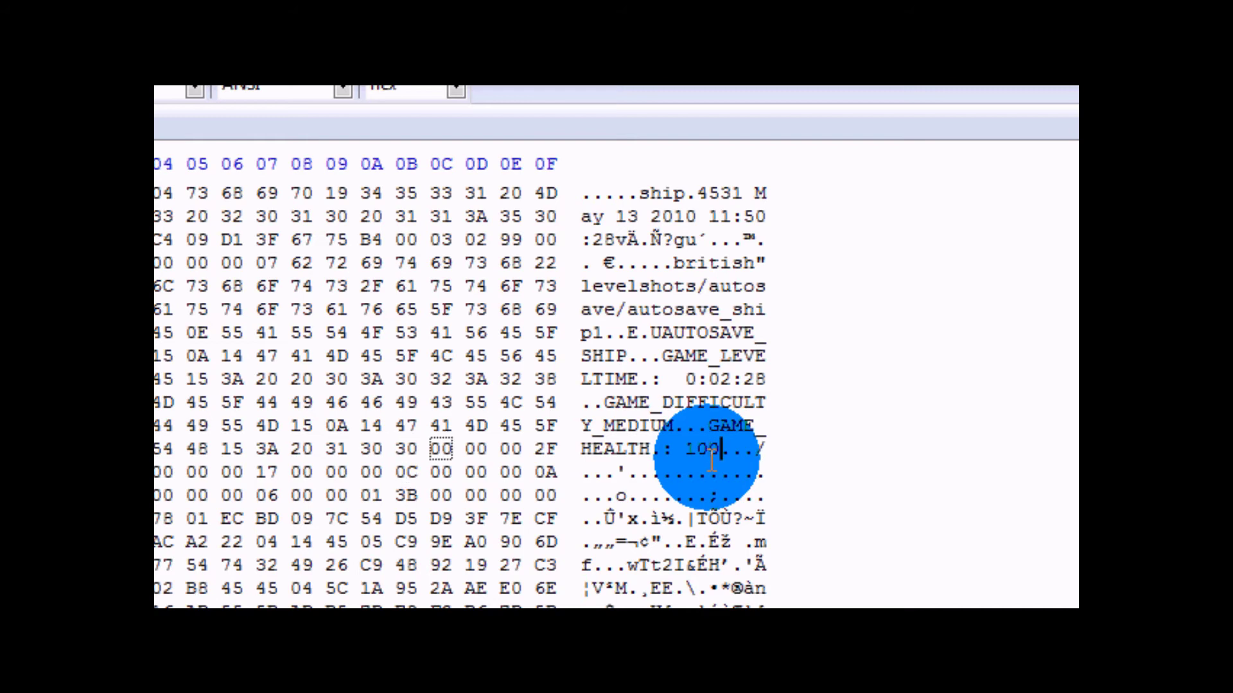
pyautogui.press('BackSpace')
pyautogui.press('BackSpace')
pyautogui.press('BackSpace')
pyautogui.write('999')
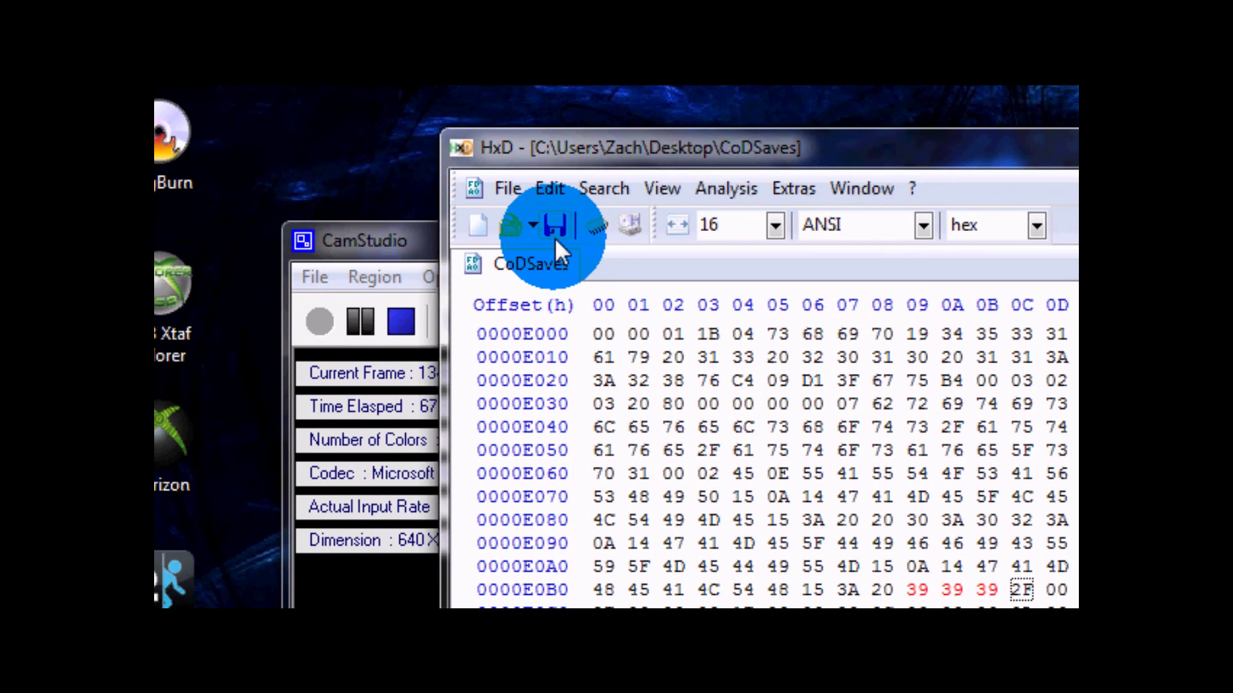
# - Save the edited CoDSaves file, move the CamStudio window out of the way and close HxD
pyautogui.click(555, 226)
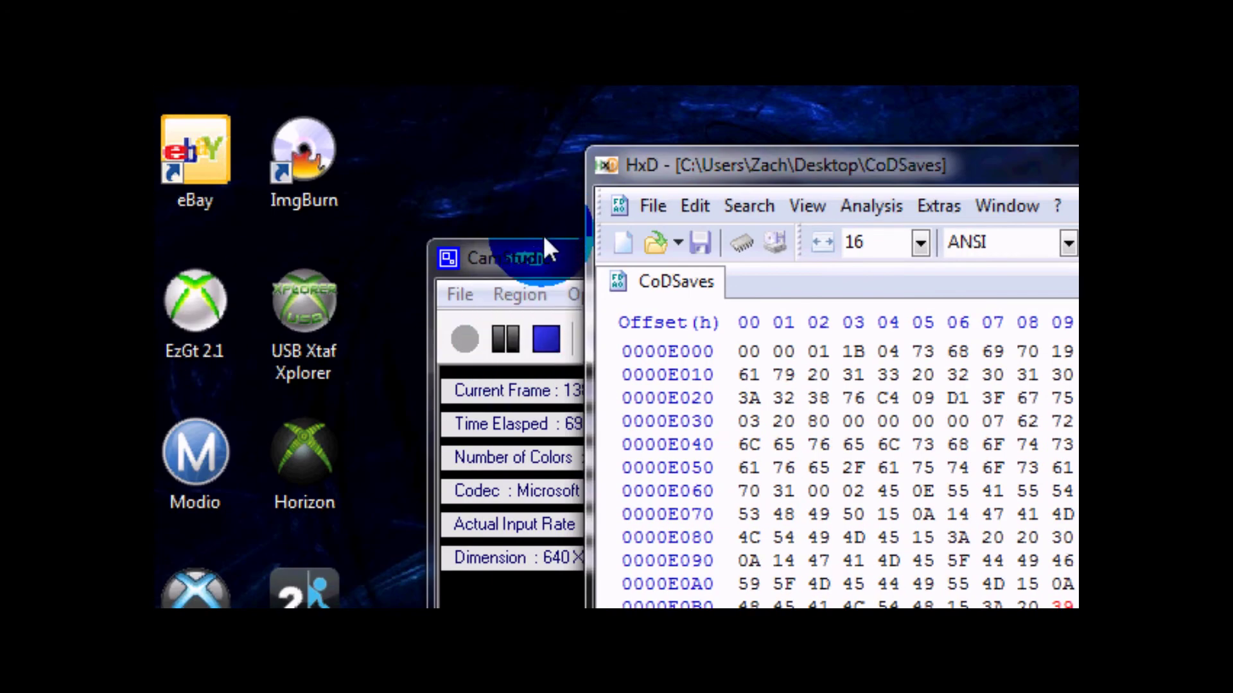
pyautogui.click(543, 247)
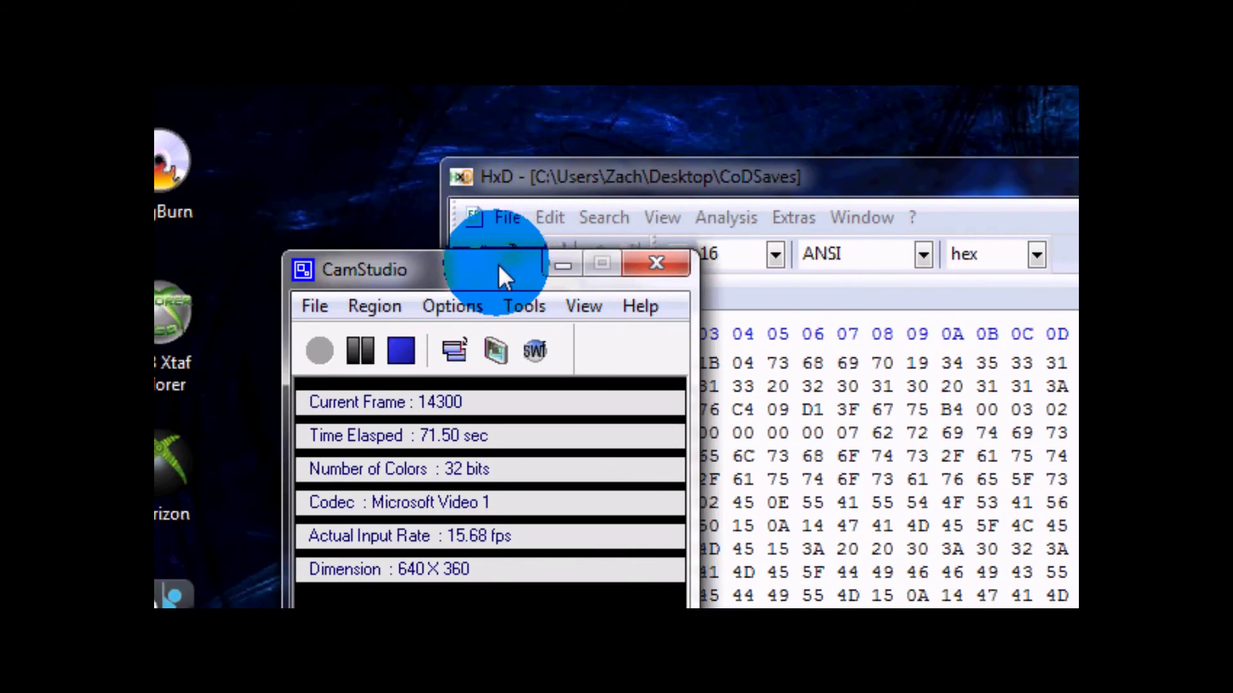
pyautogui.moveTo(622, 259); pyautogui.dragTo(354, 312)
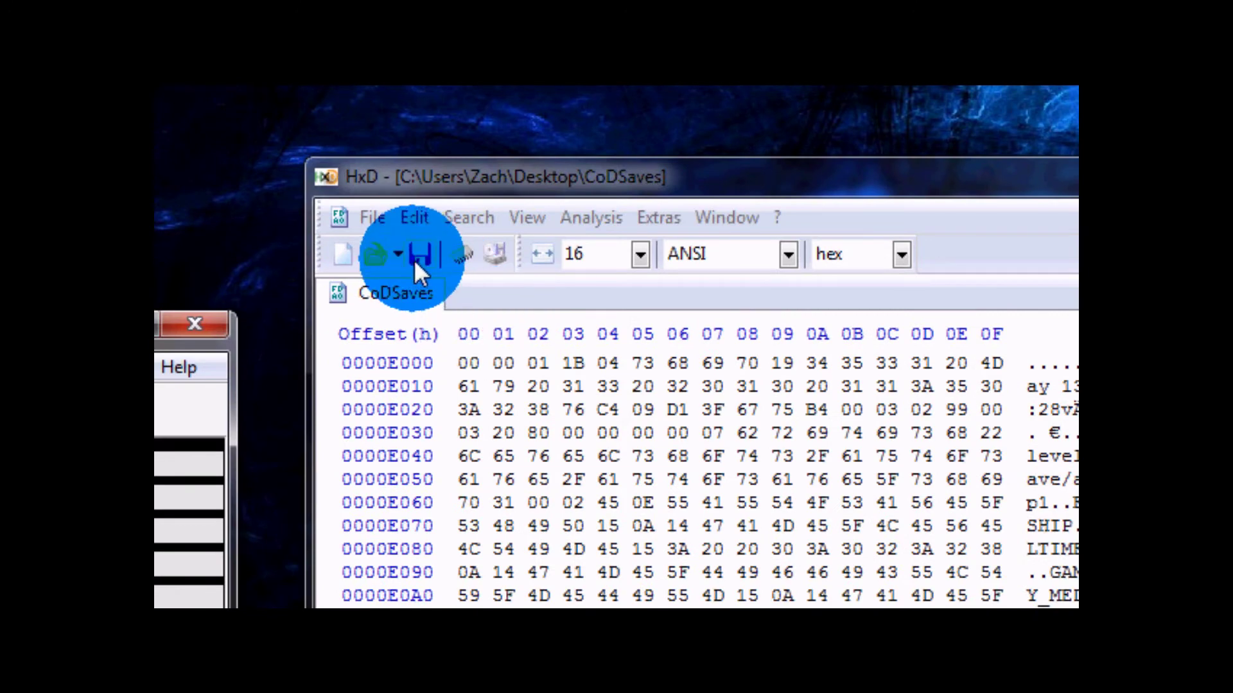
pyautogui.click(414, 259)
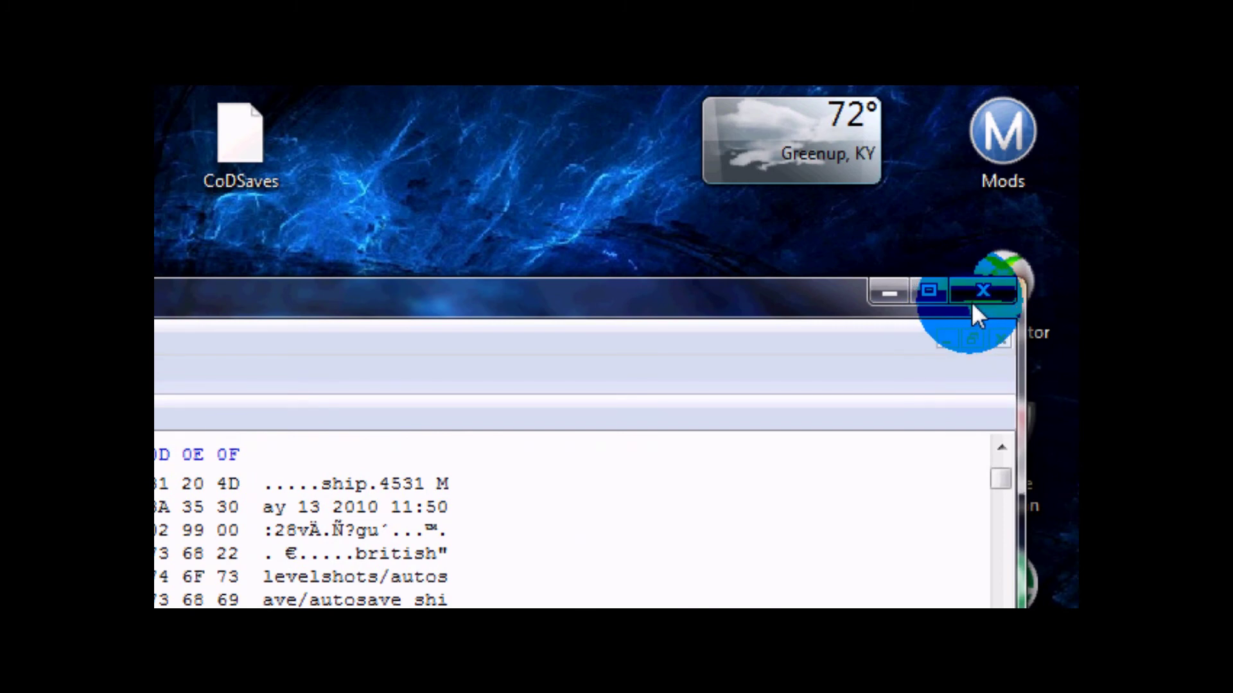
pyautogui.click(972, 302)
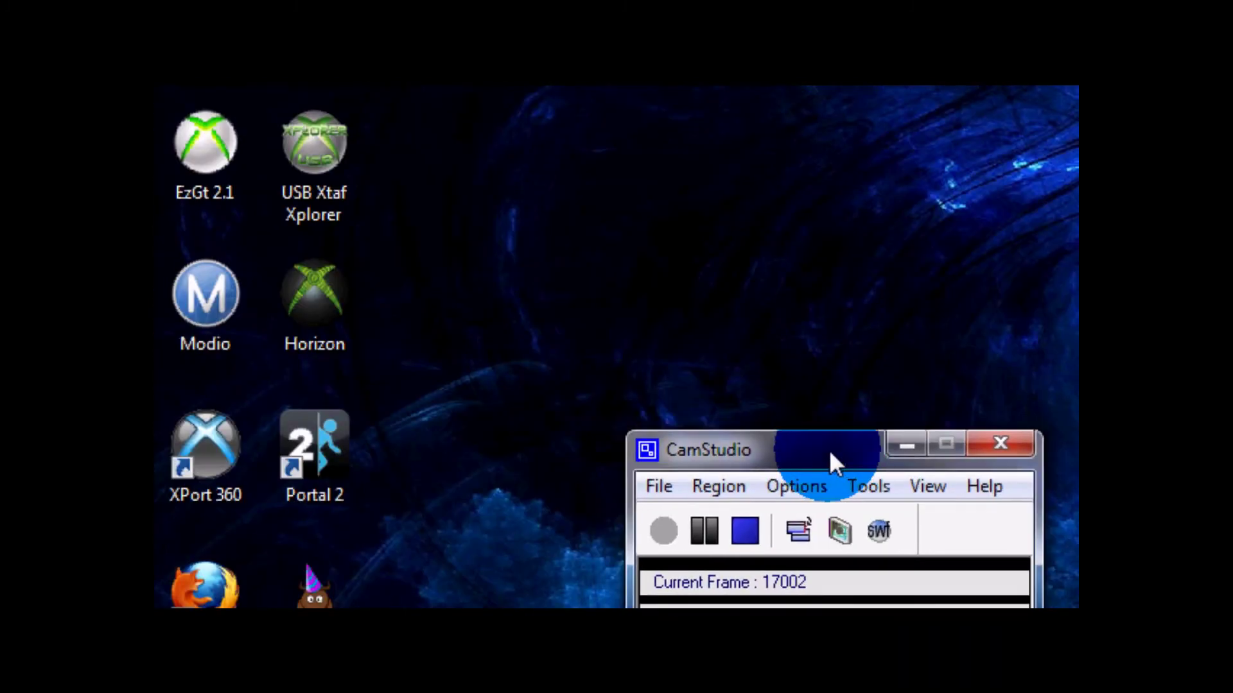
# - Launch Modio from the desktop
pyautogui.click(221, 322)
pyautogui.doubleClick(218, 322)
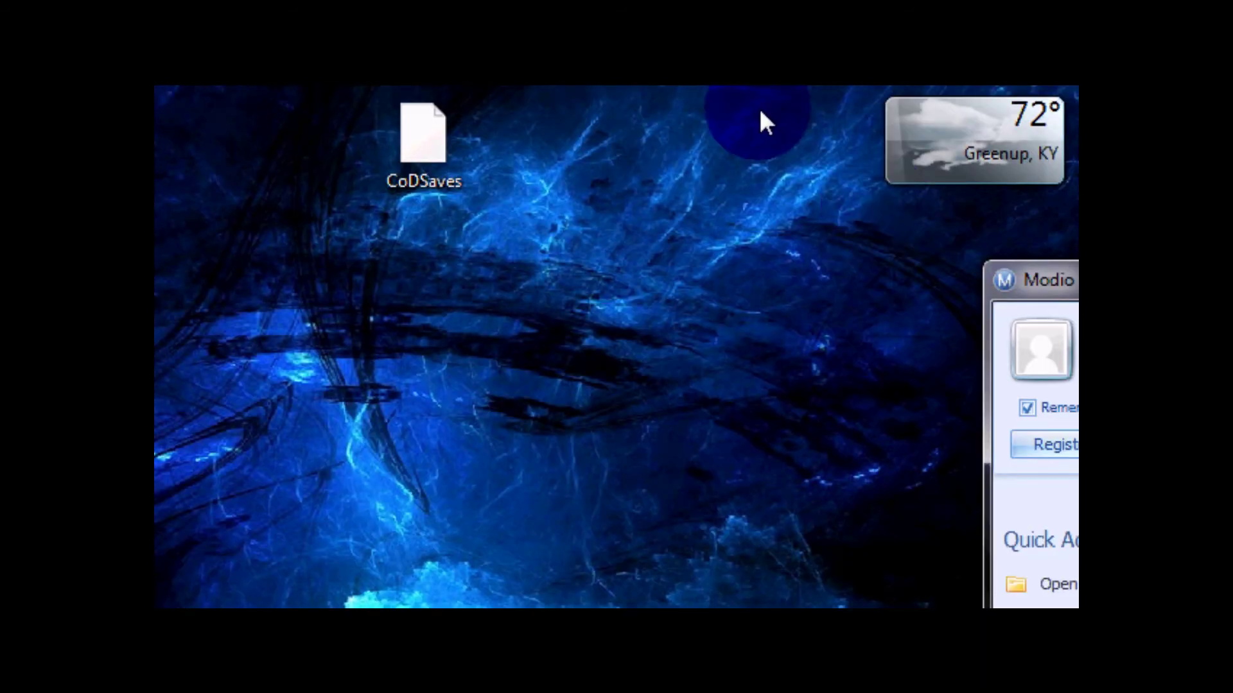
# - Load the desktop CoDSaves file into Modio, rehash and resign it, and close the save's window
pyautogui.moveTo(420, 160); pyautogui.dragTo(1083, 587)
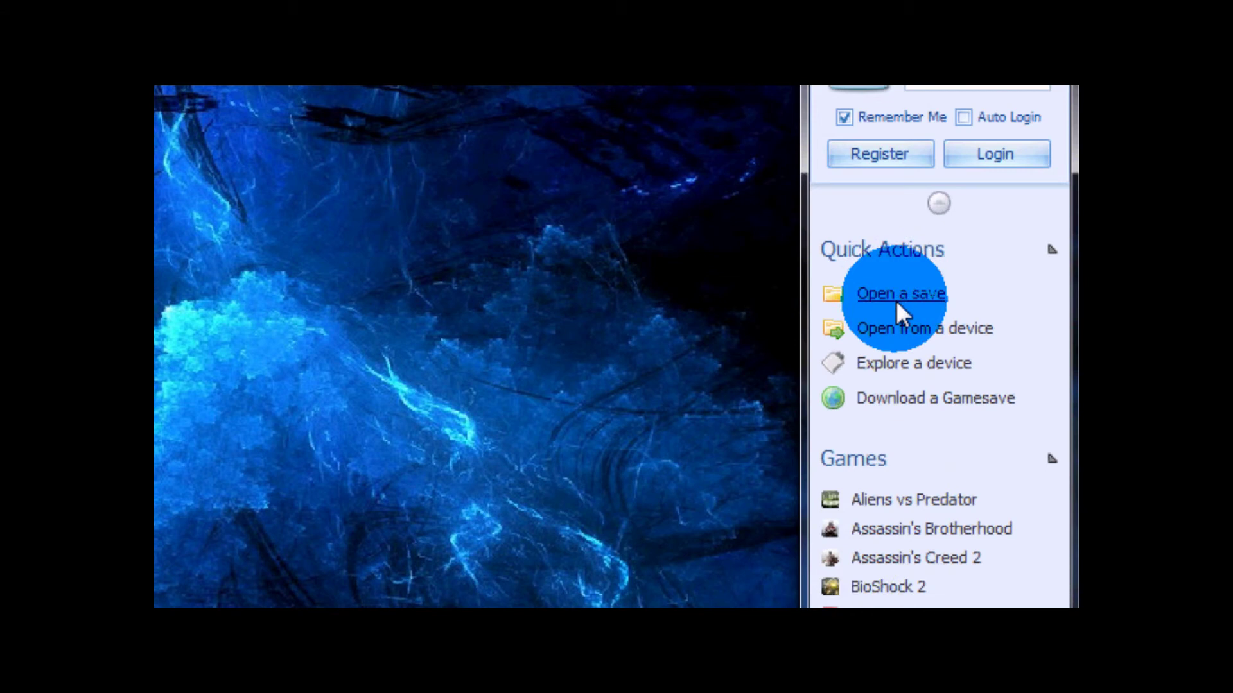
pyautogui.click(193, 253)
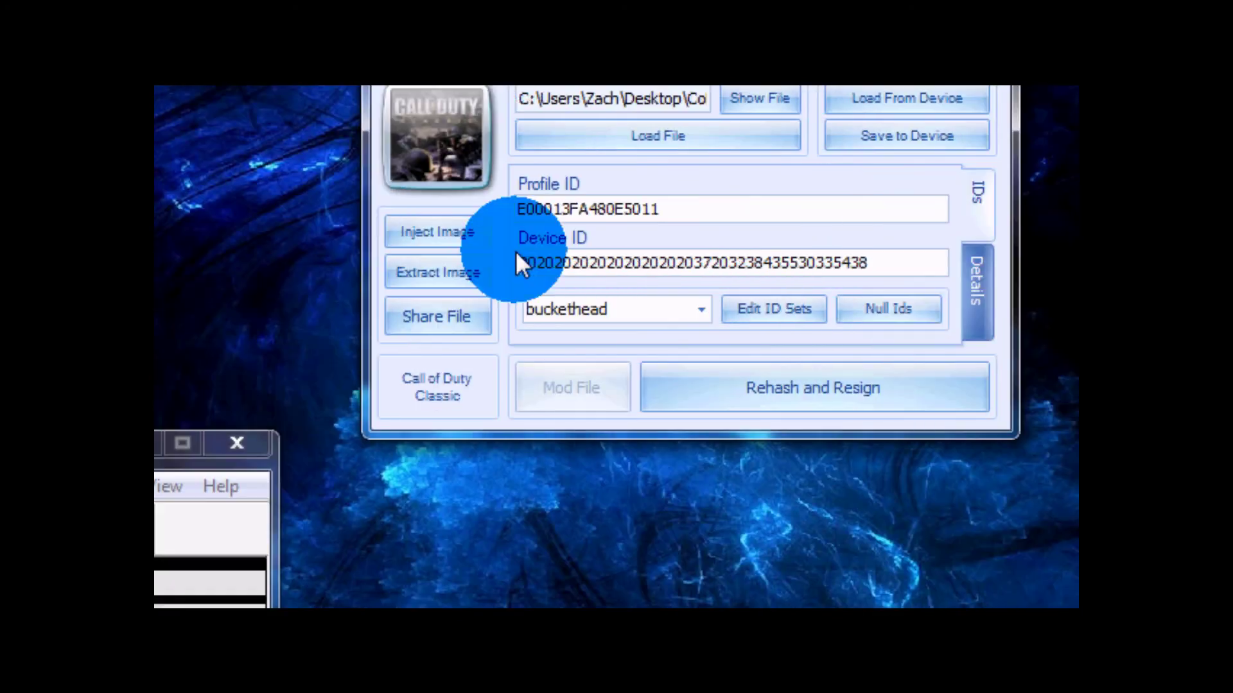
pyautogui.click(774, 395)
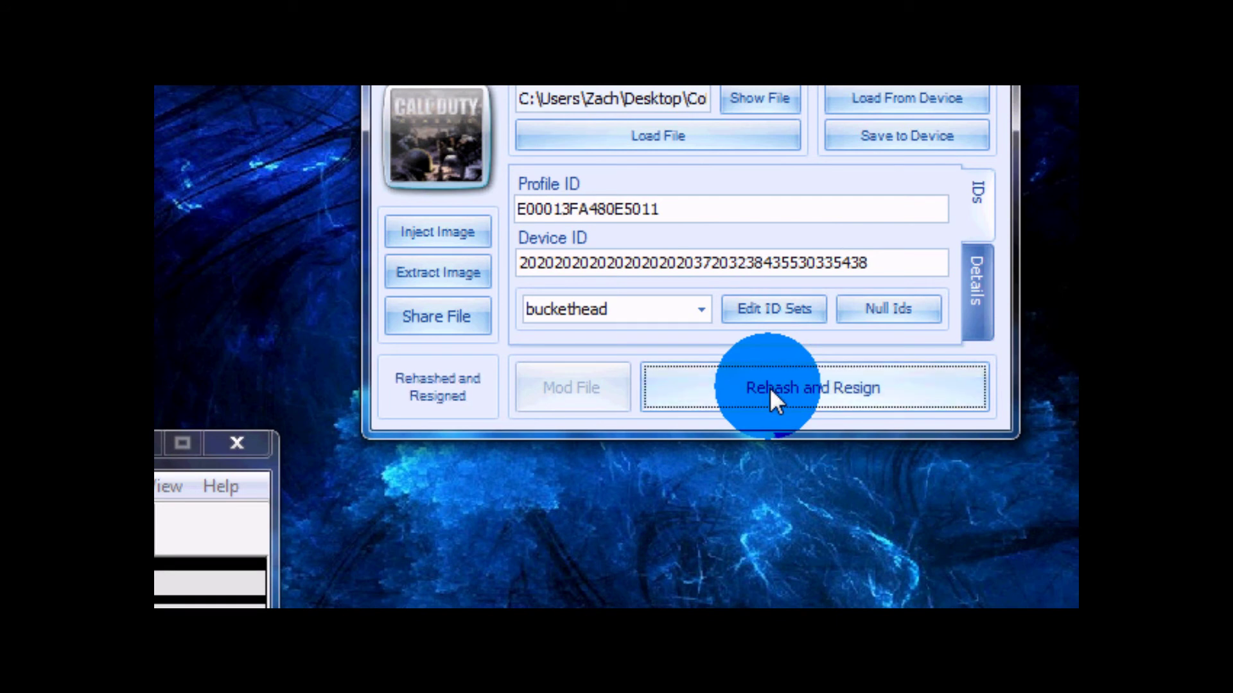
pyautogui.click(770, 390)
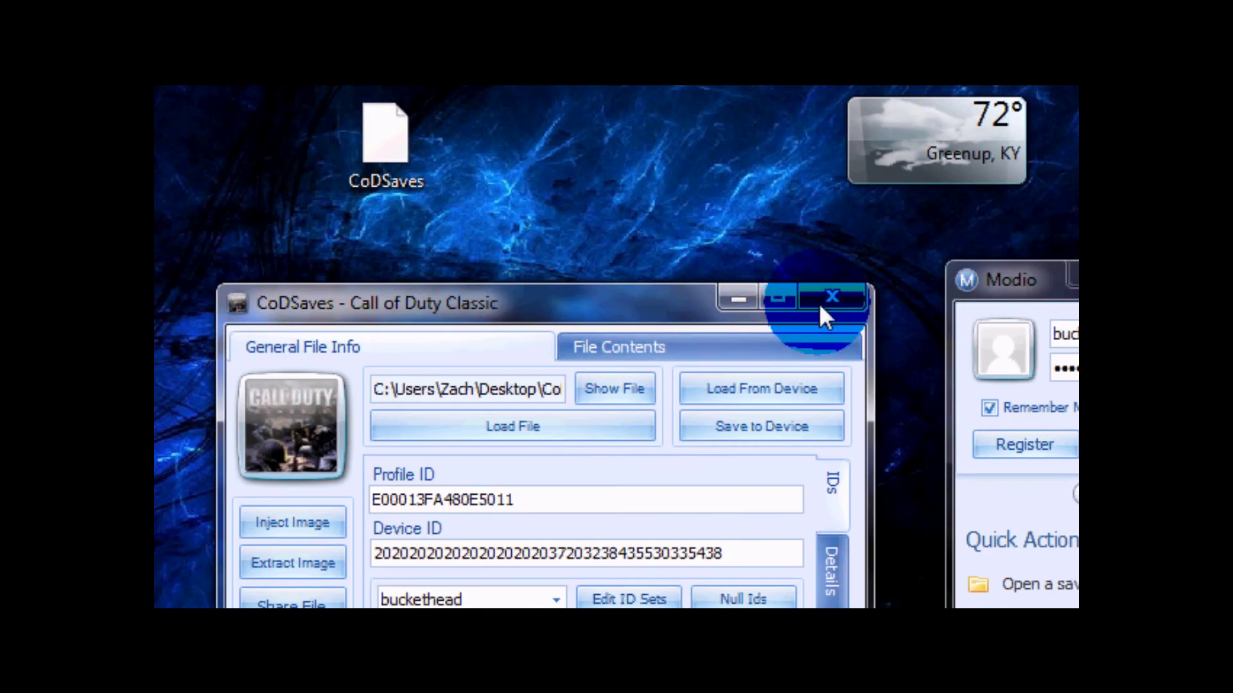
pyautogui.click(822, 303)
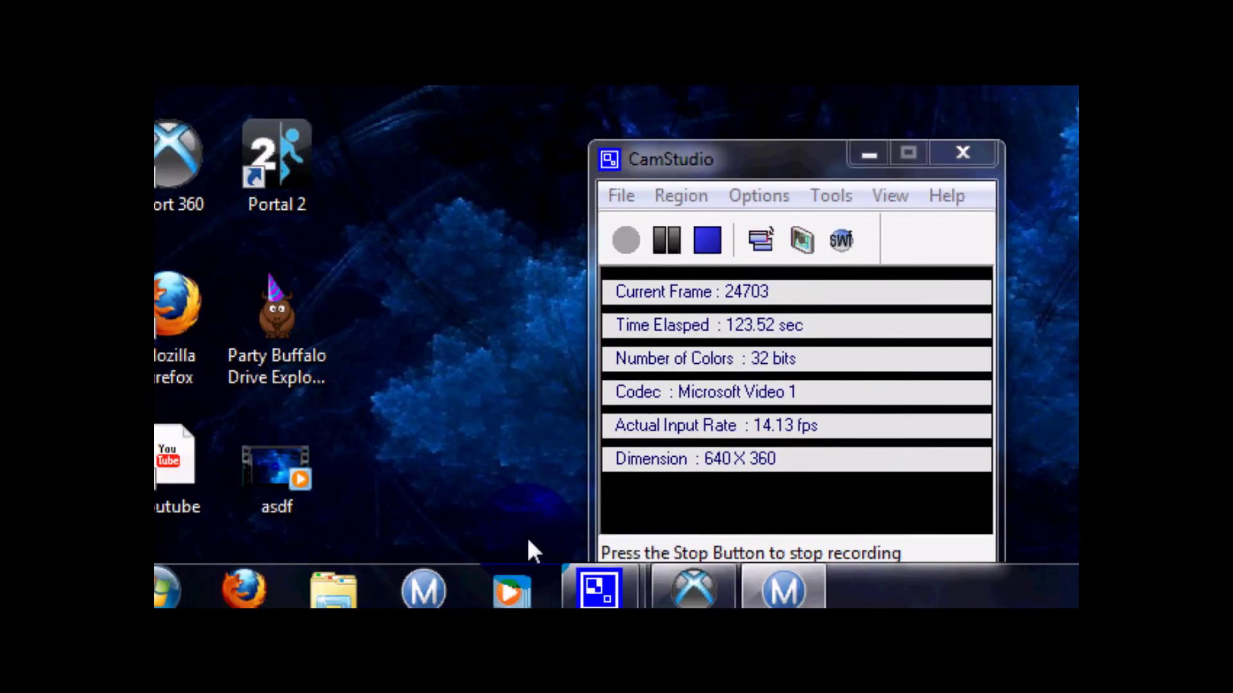
# - Switch to XPort 360 and delete the original CoDSaves file from the 58410957\00000001 folder
pyautogui.click(688, 568)
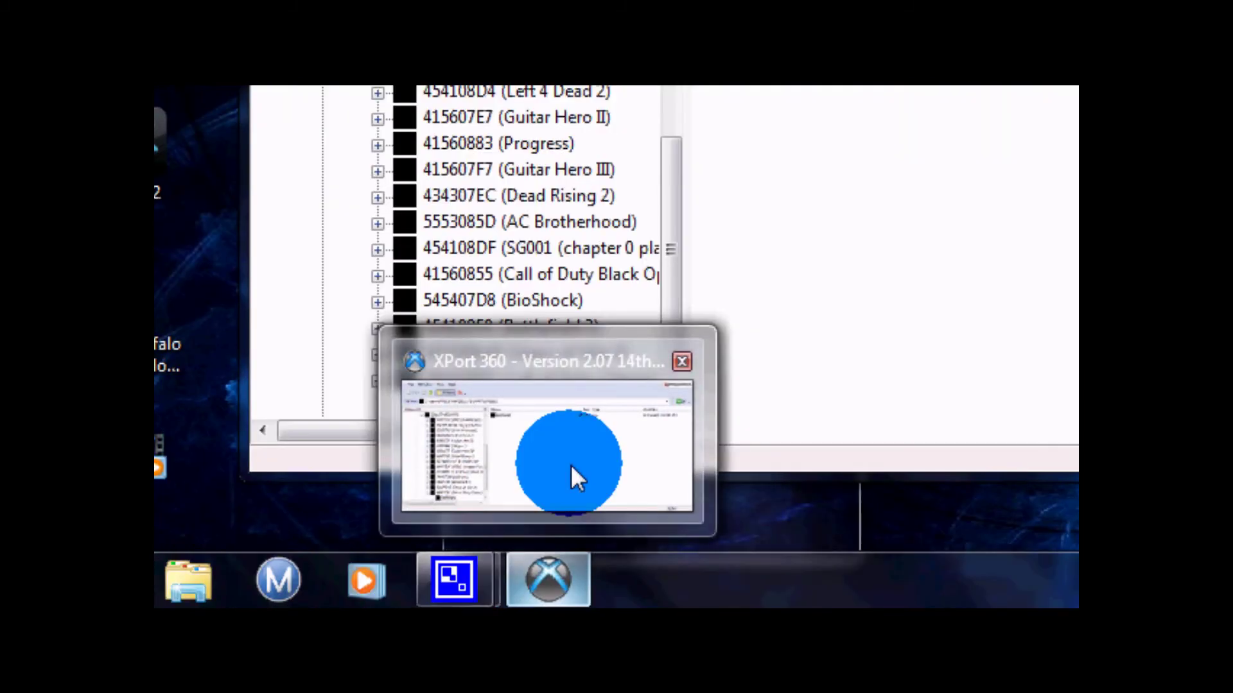
pyautogui.click(571, 464)
pyautogui.click(793, 279)
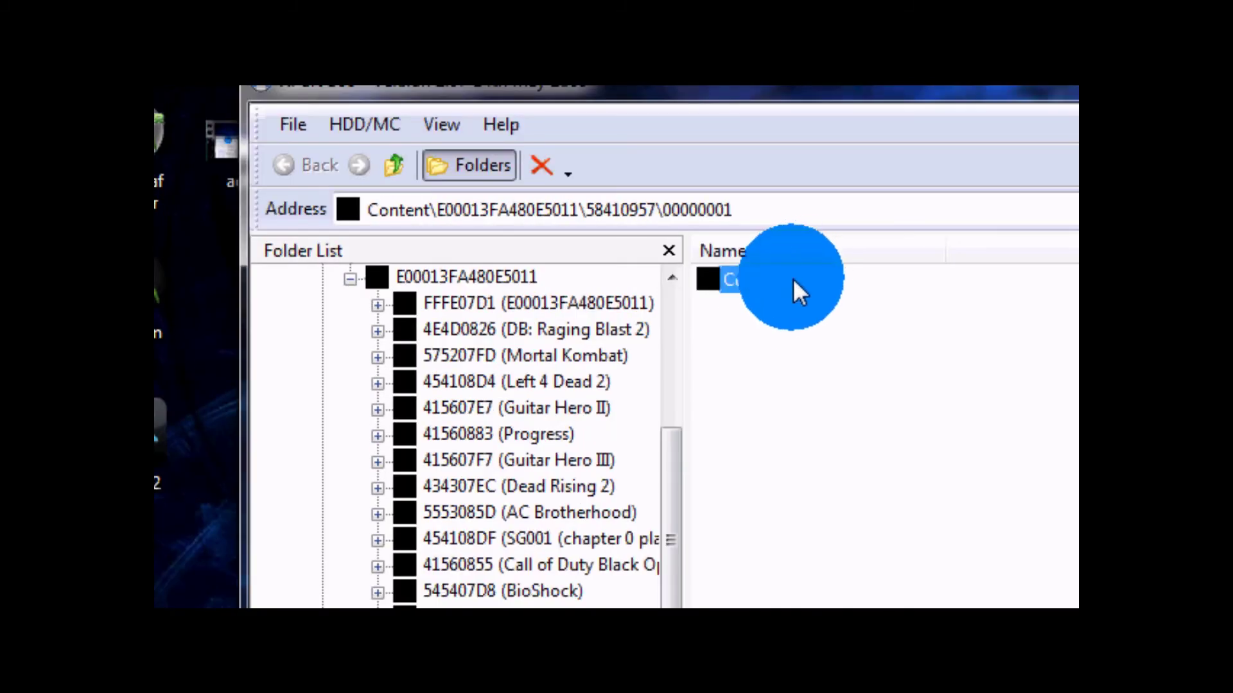
pyautogui.rightClick(793, 282)
pyautogui.click(863, 379)
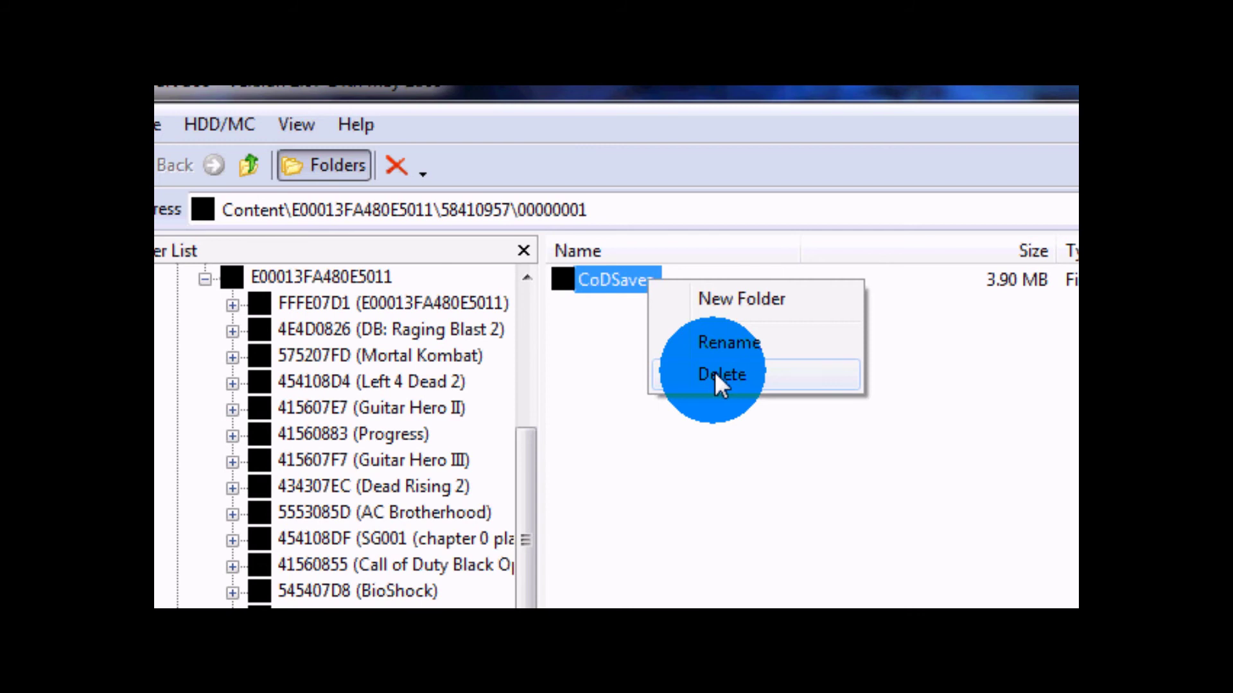
pyautogui.click(714, 372)
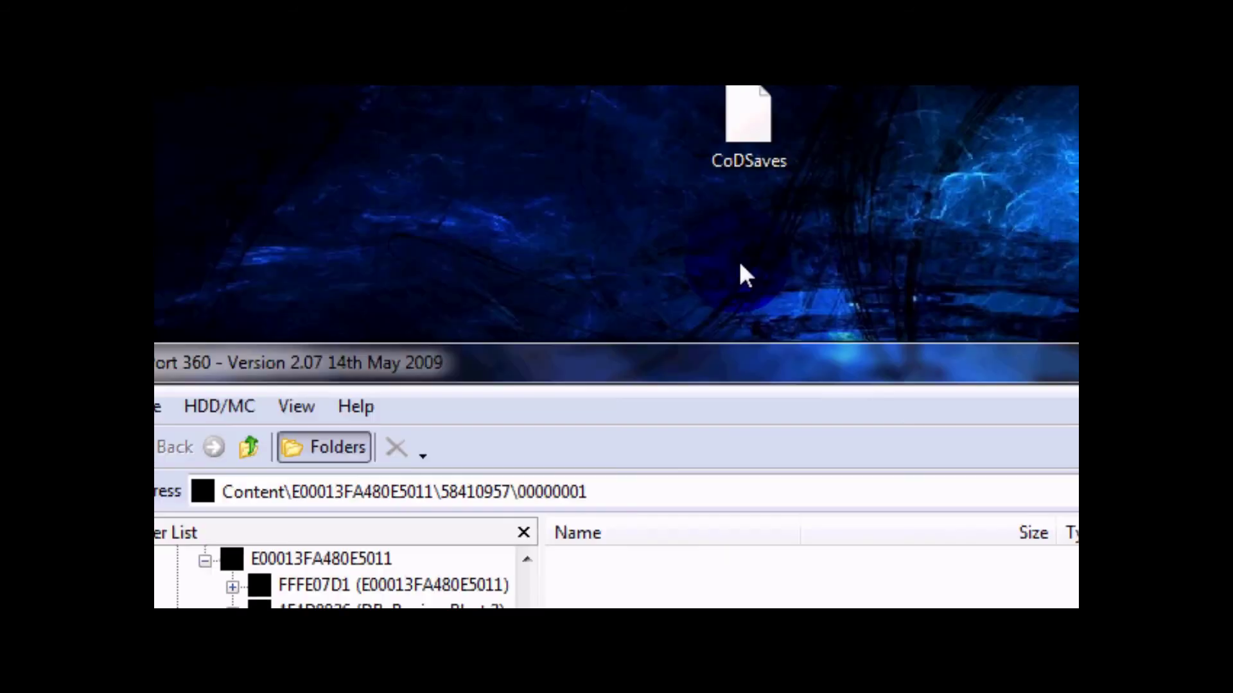
# - Copy the modded CoDSaves file from the desktop into the open 00000001 folder in XPort 360
pyautogui.click(745, 180)
pyautogui.moveTo(745, 180); pyautogui.dragTo(813, 692)
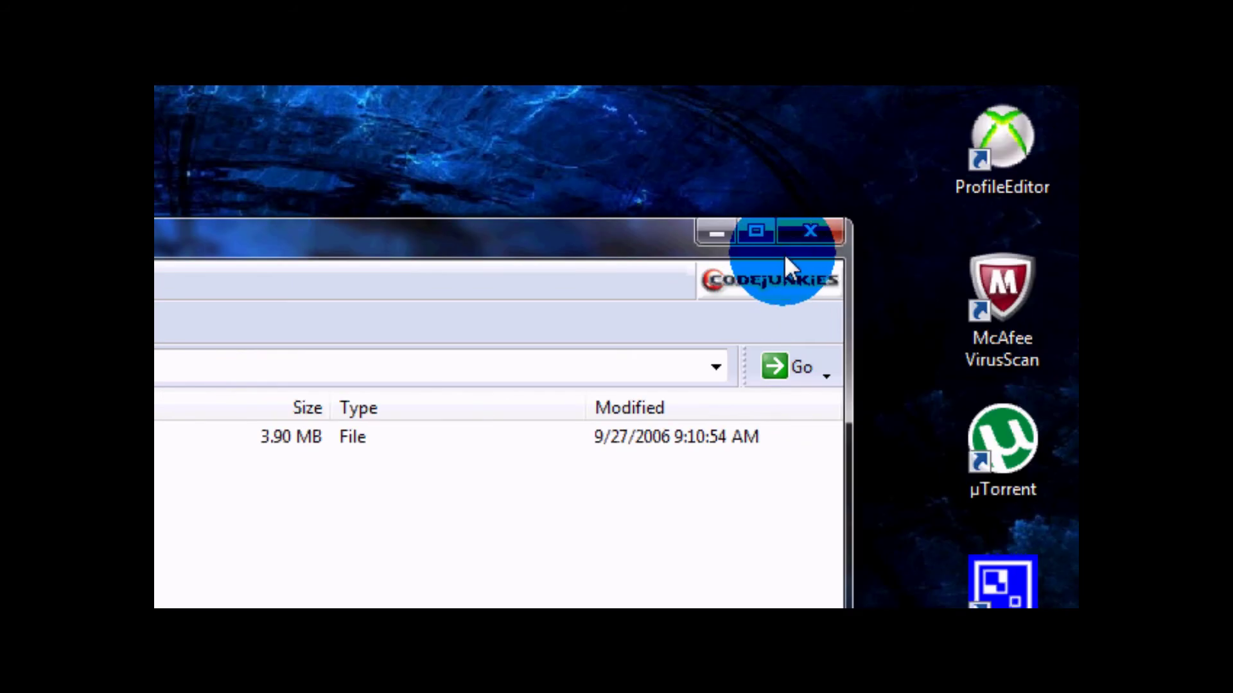
pyautogui.doubleClick(783, 253)
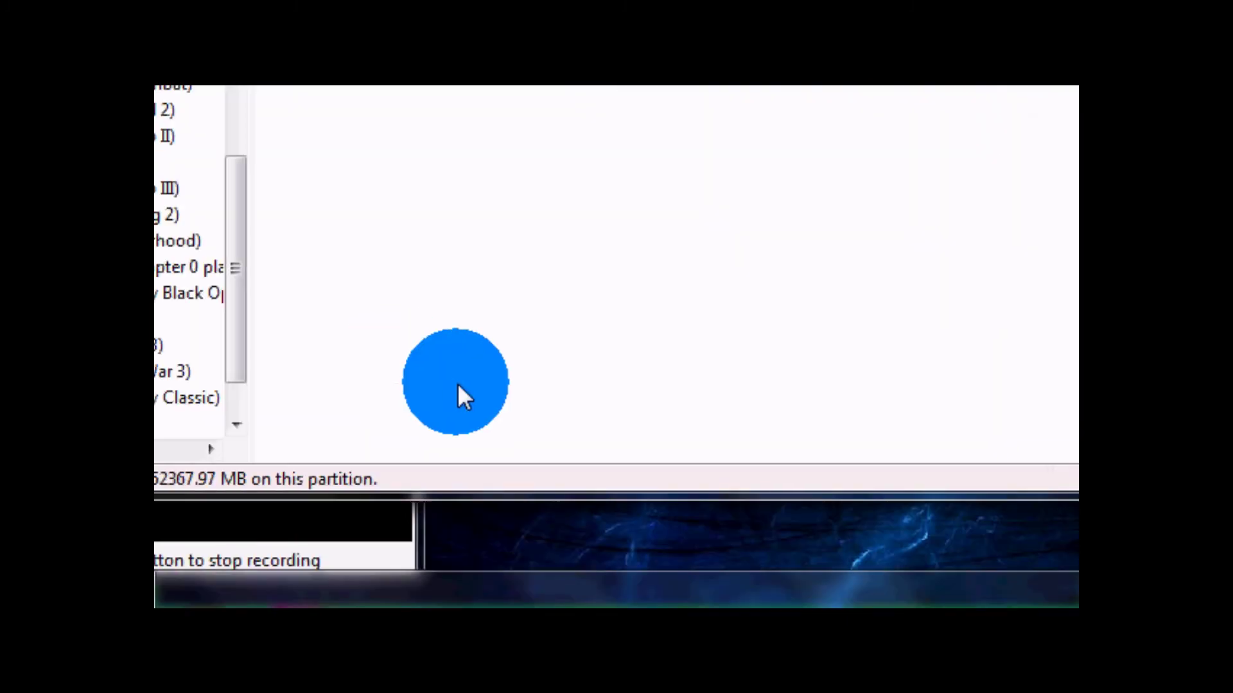
# - Switch to CamStudio, move its window aside and stop the screen recording
pyautogui.click(395, 534)
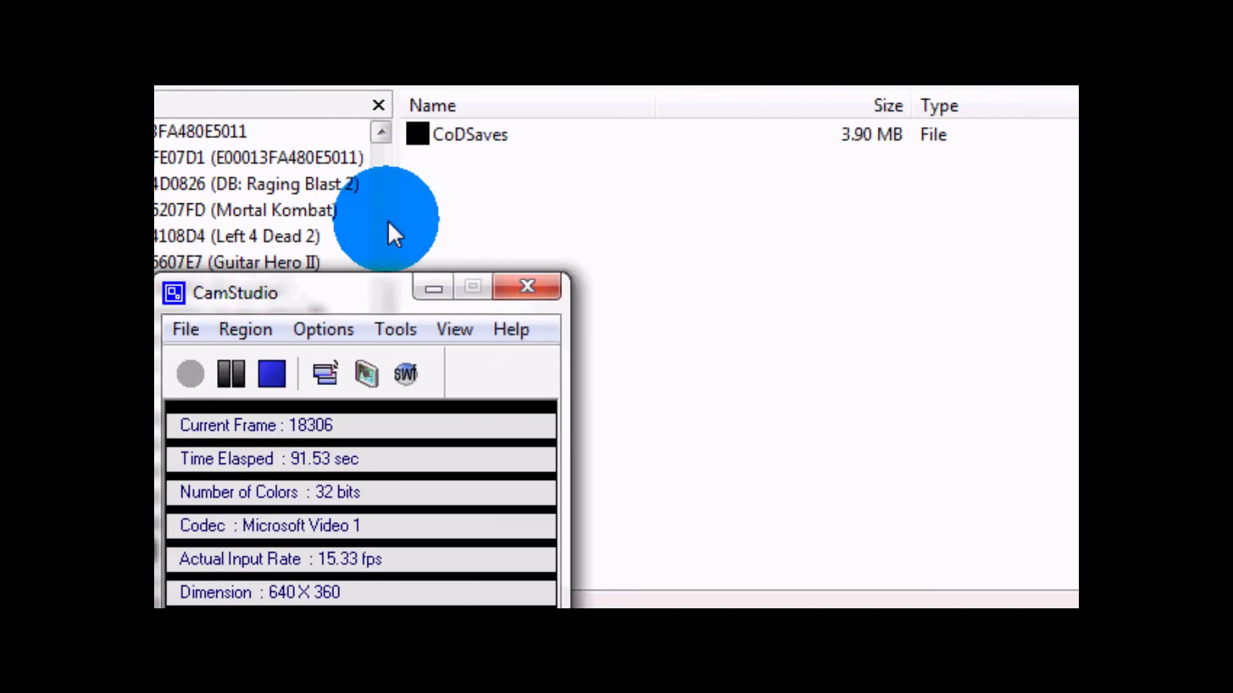
pyautogui.moveTo(509, 297); pyautogui.dragTo(845, 276)
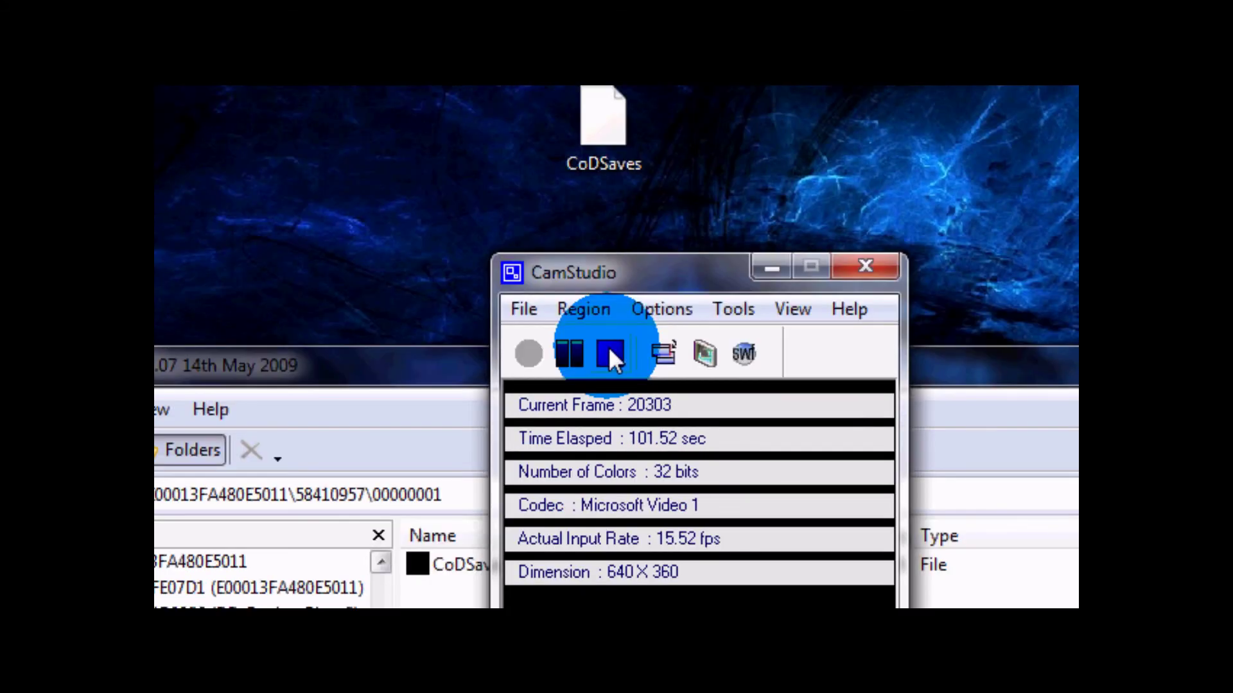
pyautogui.click(607, 347)
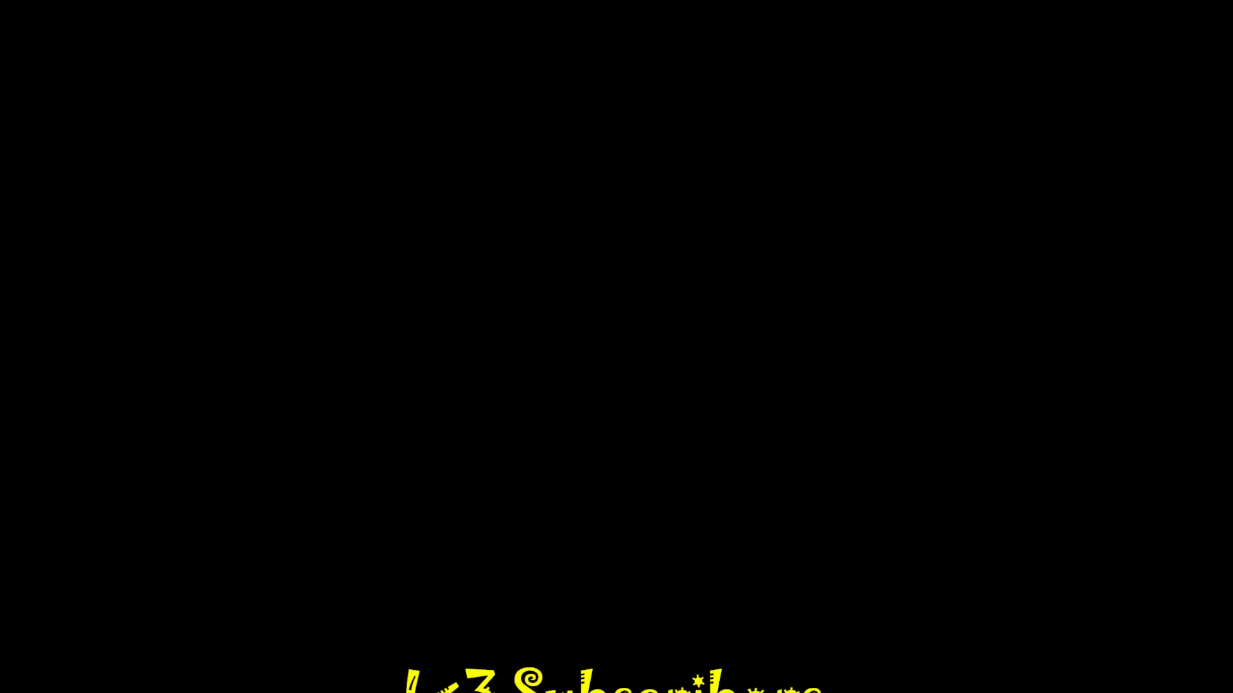